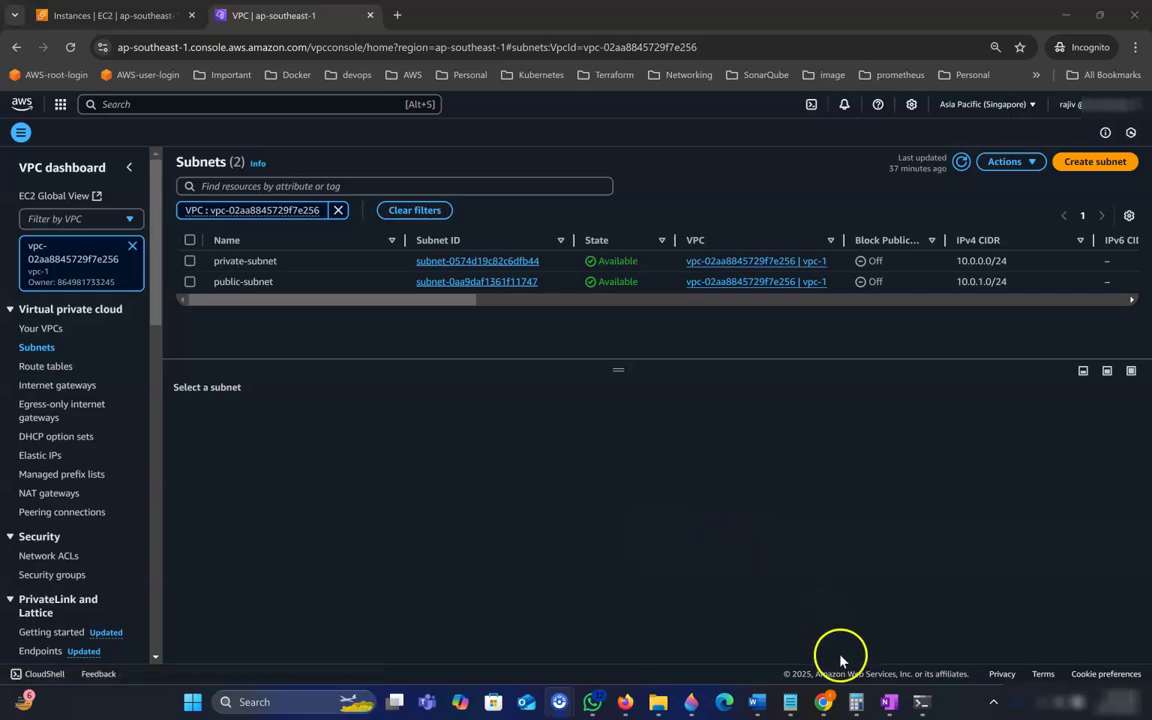
# Switch to the OneNote diagram, mark the VPC label with a tick and outline the Availability Zone in red ink
pyautogui.click(889, 703)
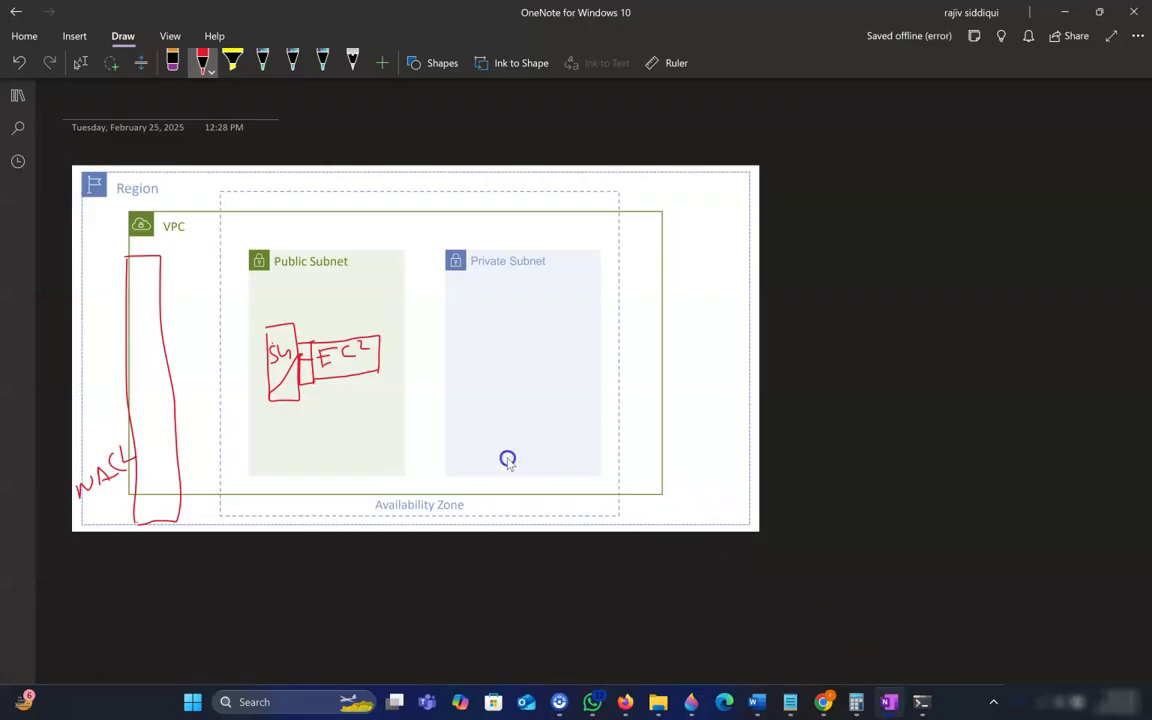
pyautogui.click(448, 186)
pyautogui.click(243, 200)
pyautogui.moveTo(170, 207)
pyautogui.mouseDown()
pyautogui.moveTo(283, 190)
pyautogui.moveTo(617, 193)
pyautogui.moveTo(625, 489)
pyautogui.mouseUp()
pyautogui.click(245, 198)
pyautogui.moveTo(218, 182)
pyautogui.mouseDown()
pyautogui.moveTo(224, 488)
pyautogui.moveTo(257, 509)
pyautogui.moveTo(601, 516)
pyautogui.moveTo(619, 490)
pyautogui.mouseUp()
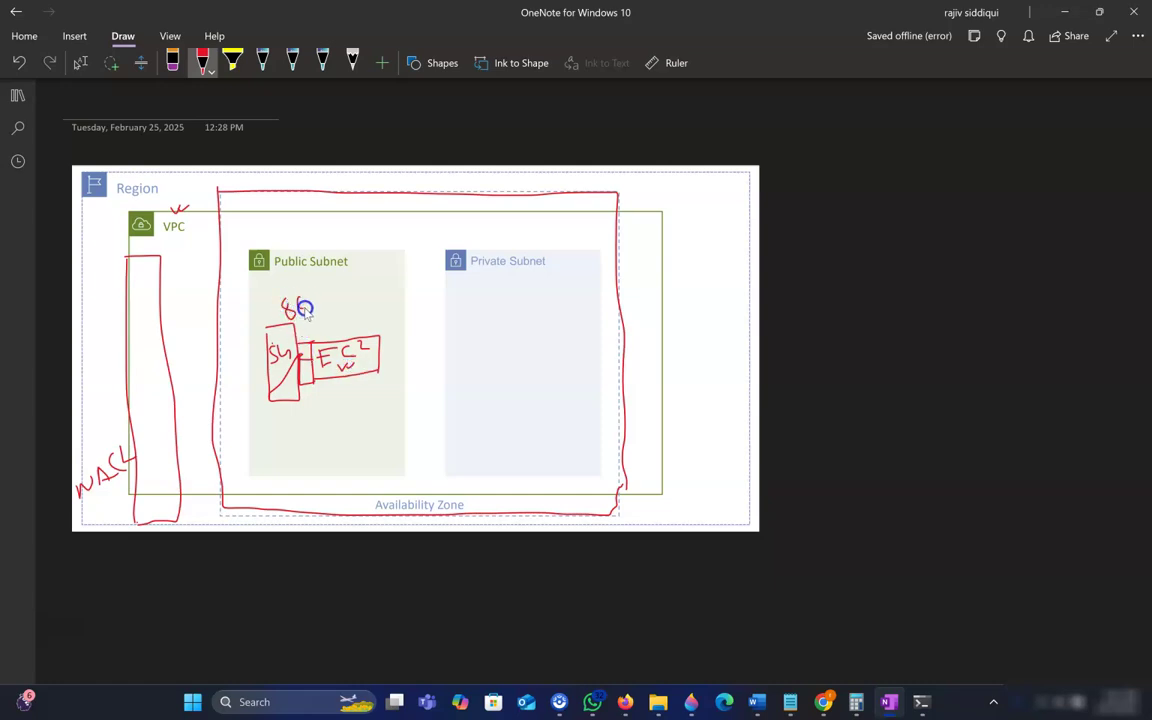
# Write 80 above the SG box in the public subnet and underline the NACL label in red ink
pyautogui.moveTo(300, 298); pyautogui.dragTo(300, 300)
pyautogui.moveTo(84, 497); pyautogui.dragTo(115, 500)
pyautogui.moveTo(318, 350); pyautogui.dragTo(326, 368)
# Draw the inbound traffic arrows through the NACL to SG and the return path outward, labelling both directions 80 inside the NACL
pyautogui.moveTo(80, 321); pyautogui.dragTo(128, 321)
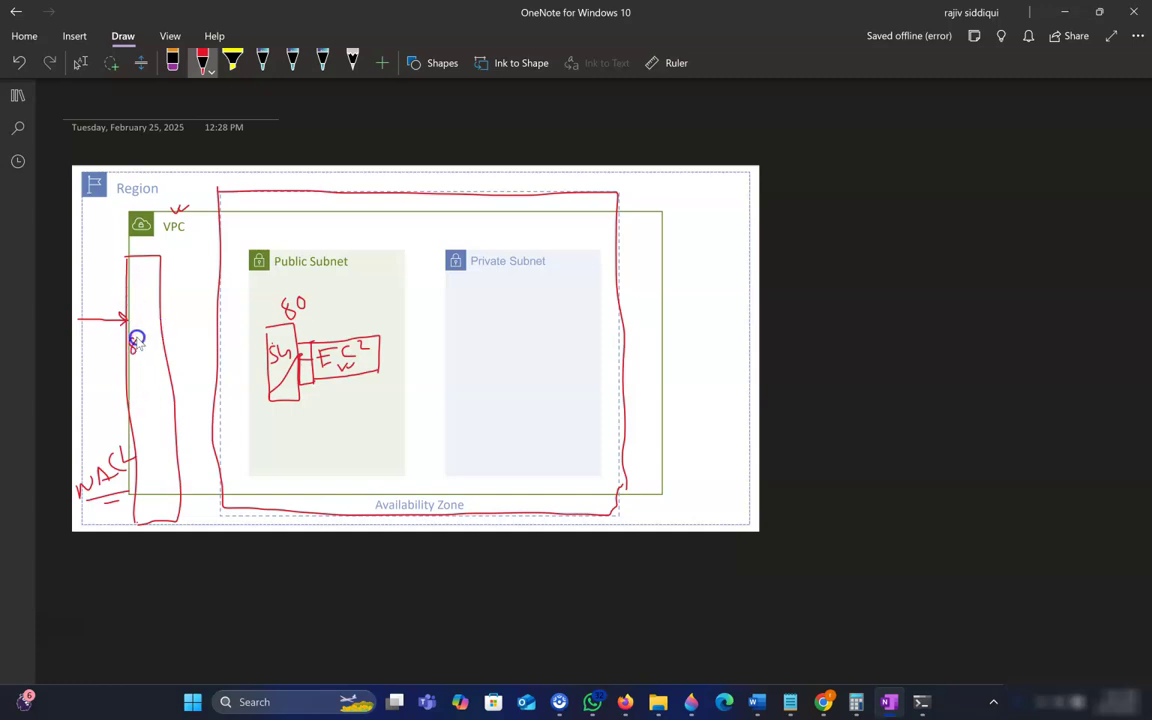
pyautogui.moveTo(146, 338)
pyautogui.mouseDown()
pyautogui.moveTo(195, 321)
pyautogui.moveTo(268, 336)
pyautogui.mouseUp()
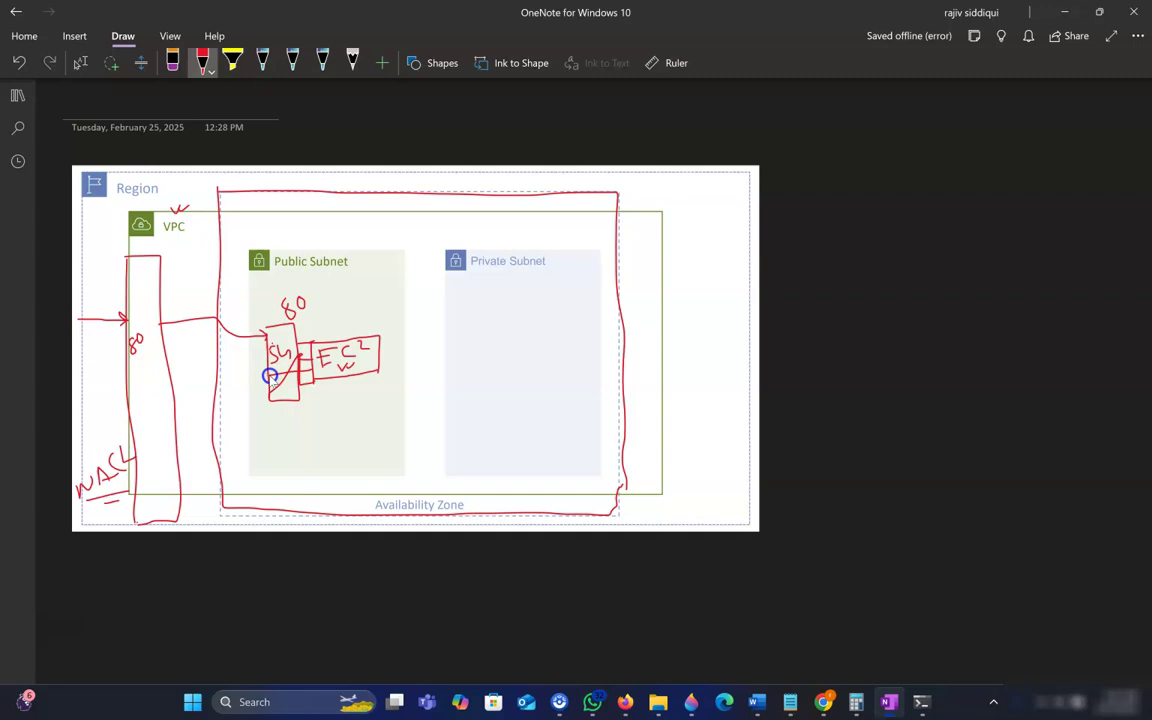
pyautogui.moveTo(269, 377); pyautogui.dragTo(177, 383)
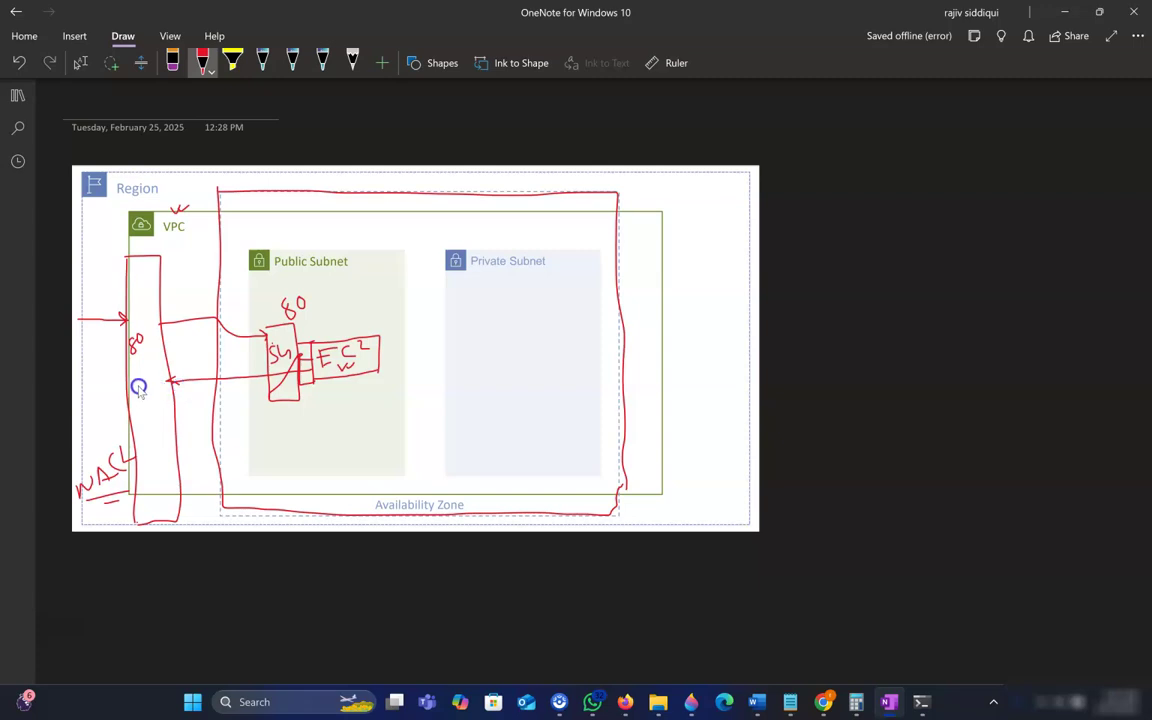
pyautogui.moveTo(138, 384); pyautogui.dragTo(151, 397)
pyautogui.moveTo(124, 388); pyautogui.dragTo(104, 388)
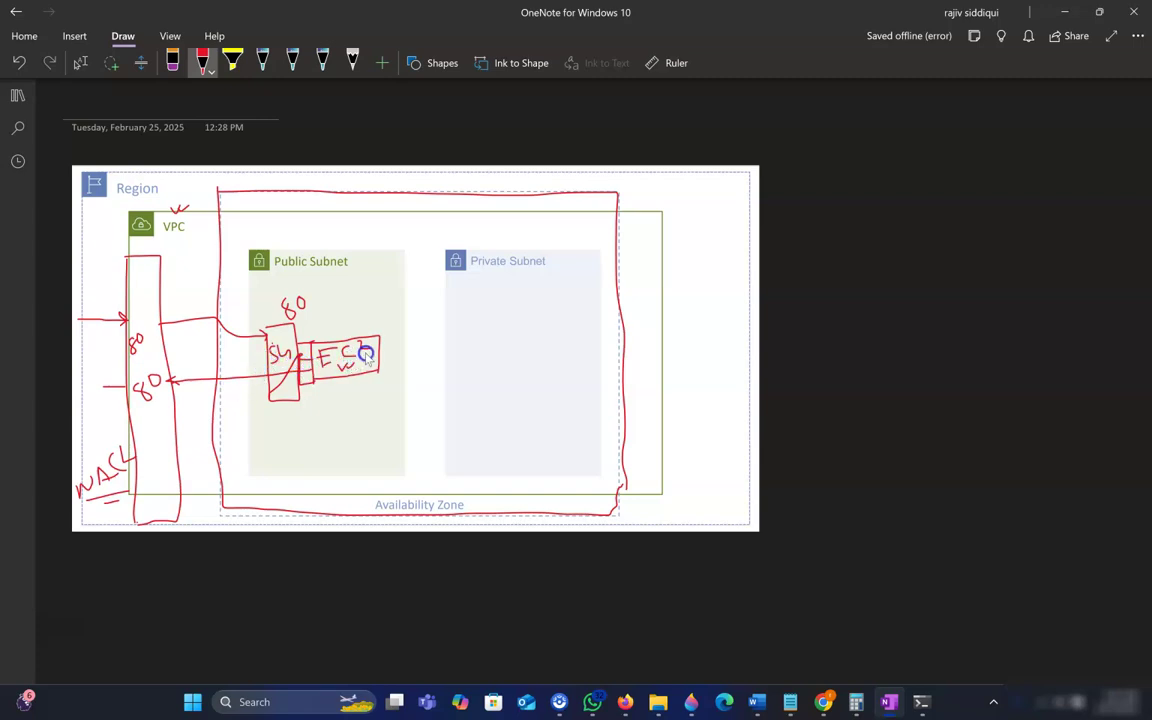
# Leave the OneNote diagram and return to the EC2 Instances page in the browser
pyautogui.click(1067, 11)
pyautogui.click(120, 17)
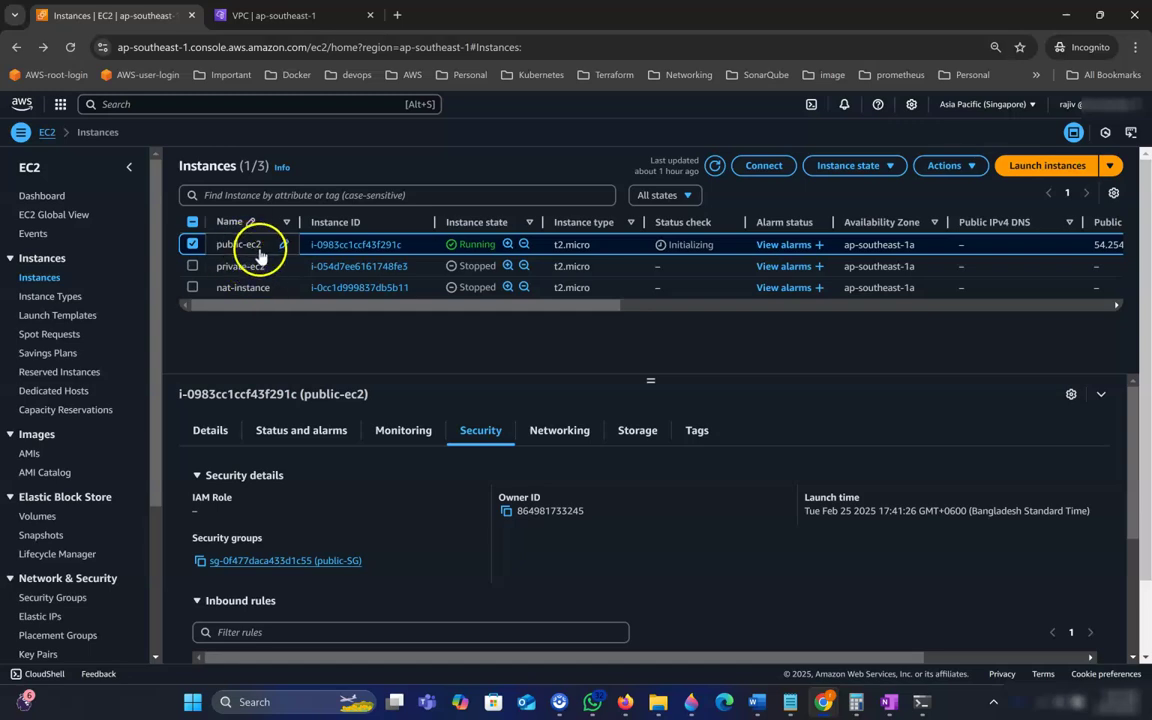
# Try to open the copied owner ID as an http address in a new browser window
pyautogui.click(507, 513)
pyautogui.hotkey('ctrl', 'n')
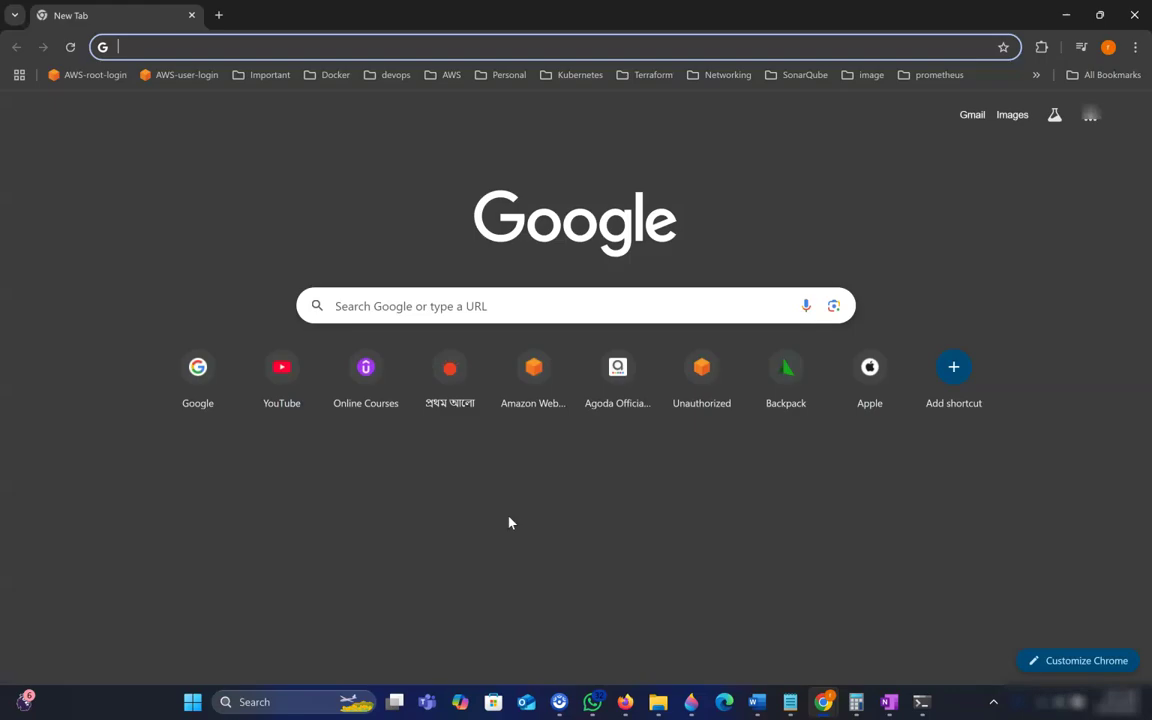
pyautogui.write('http://')
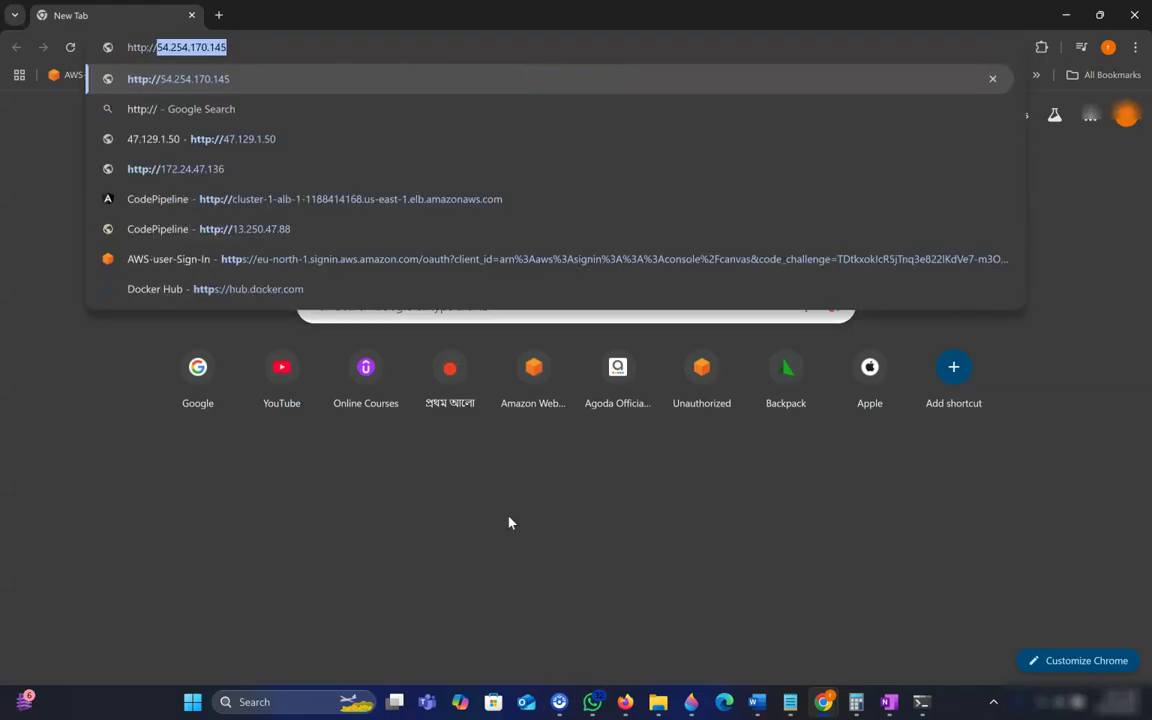
pyautogui.hotkey('ctrl', 'v')
pyautogui.press('Return')
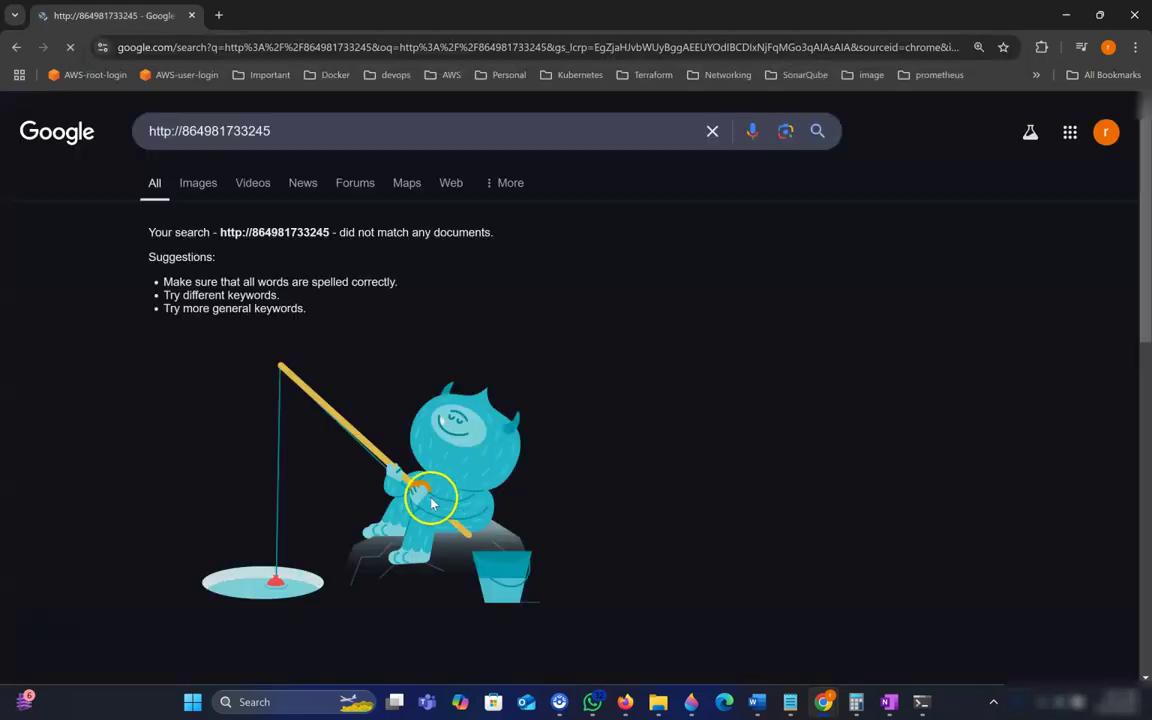
pyautogui.click(193, 52)
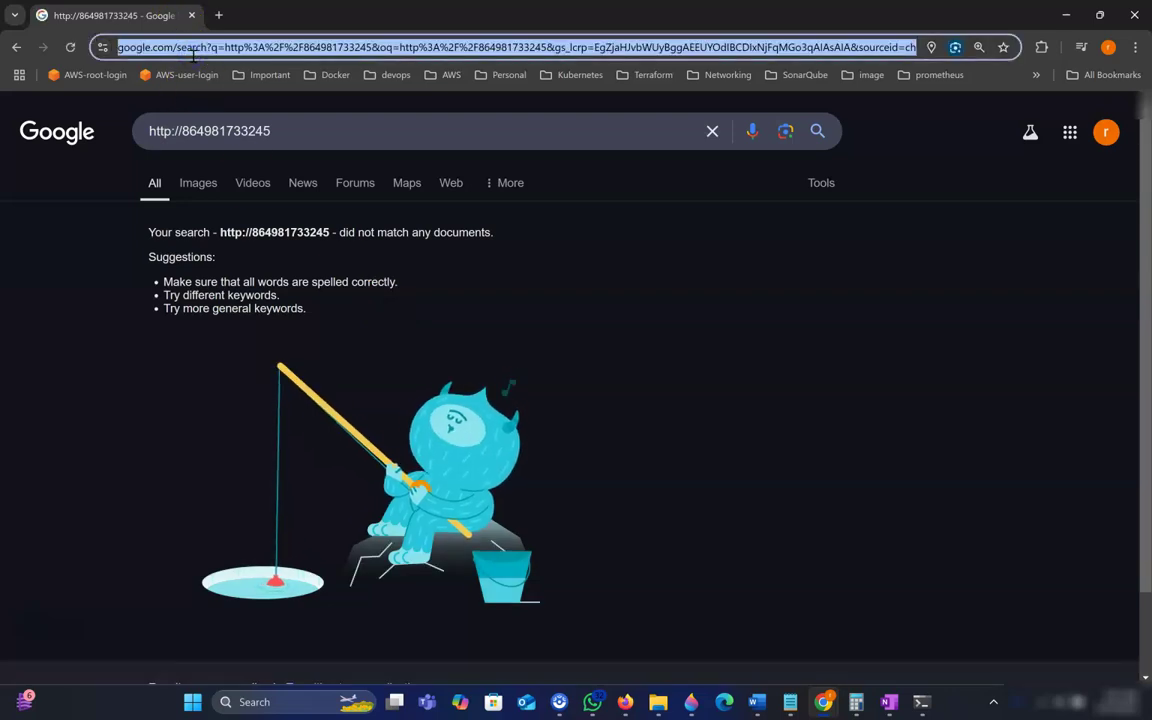
pyautogui.write('http://')
pyautogui.press('Escape')
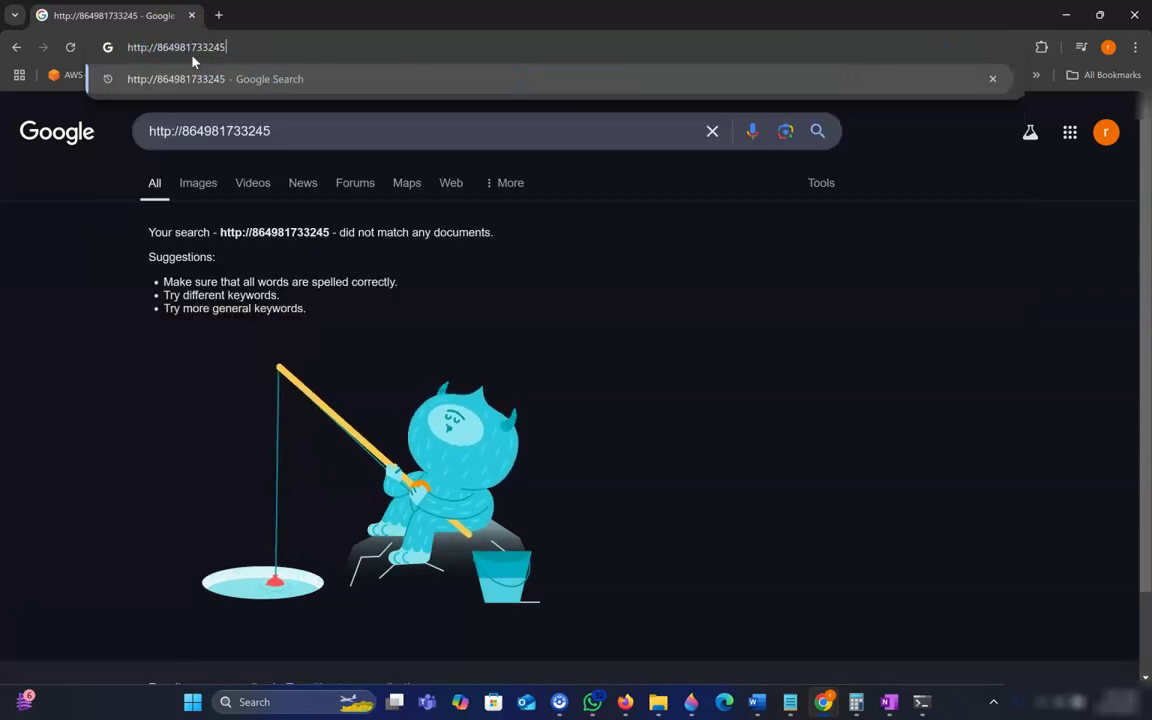
pyautogui.hotkey('alt', 'Tab')
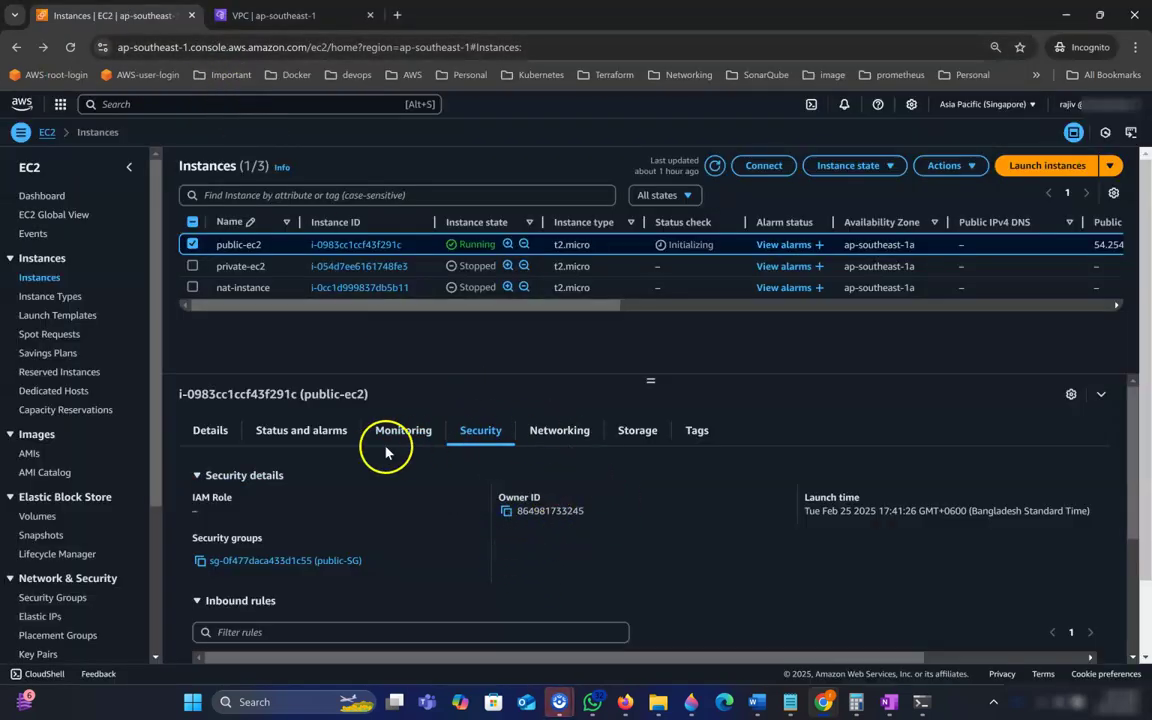
pyautogui.click(211, 432)
pyautogui.click(506, 511)
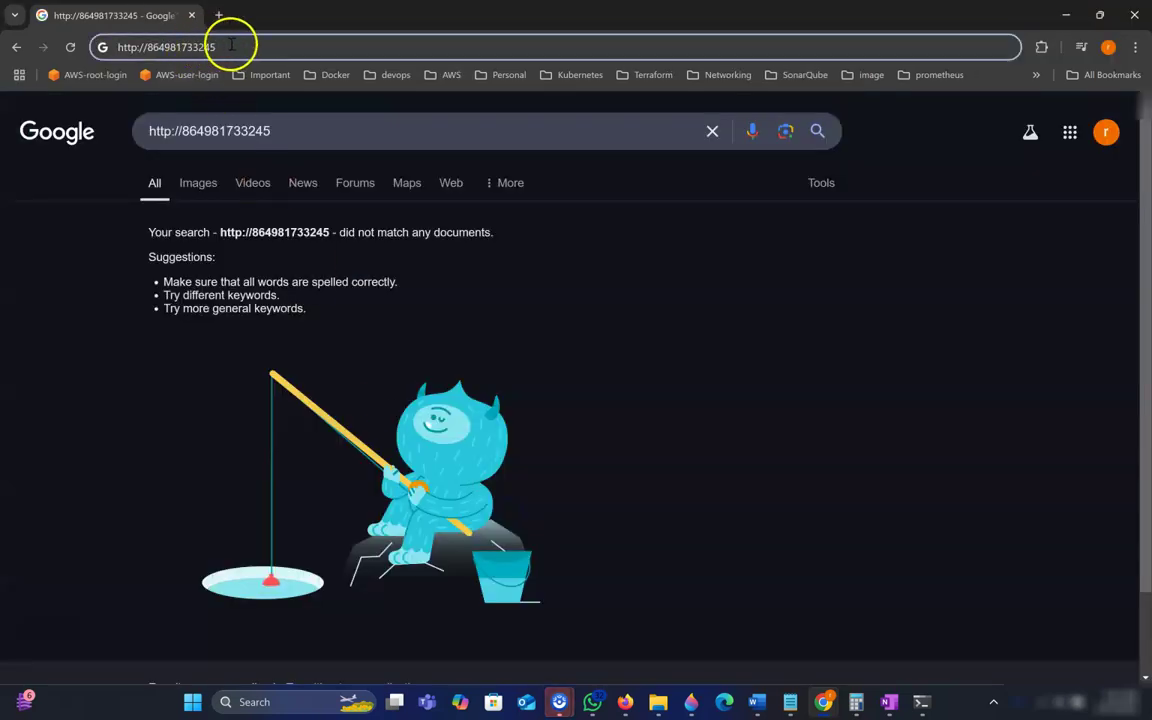
pyautogui.moveTo(218, 47); pyautogui.dragTo(147, 47)
pyautogui.hotkey('ctrl', 'v')
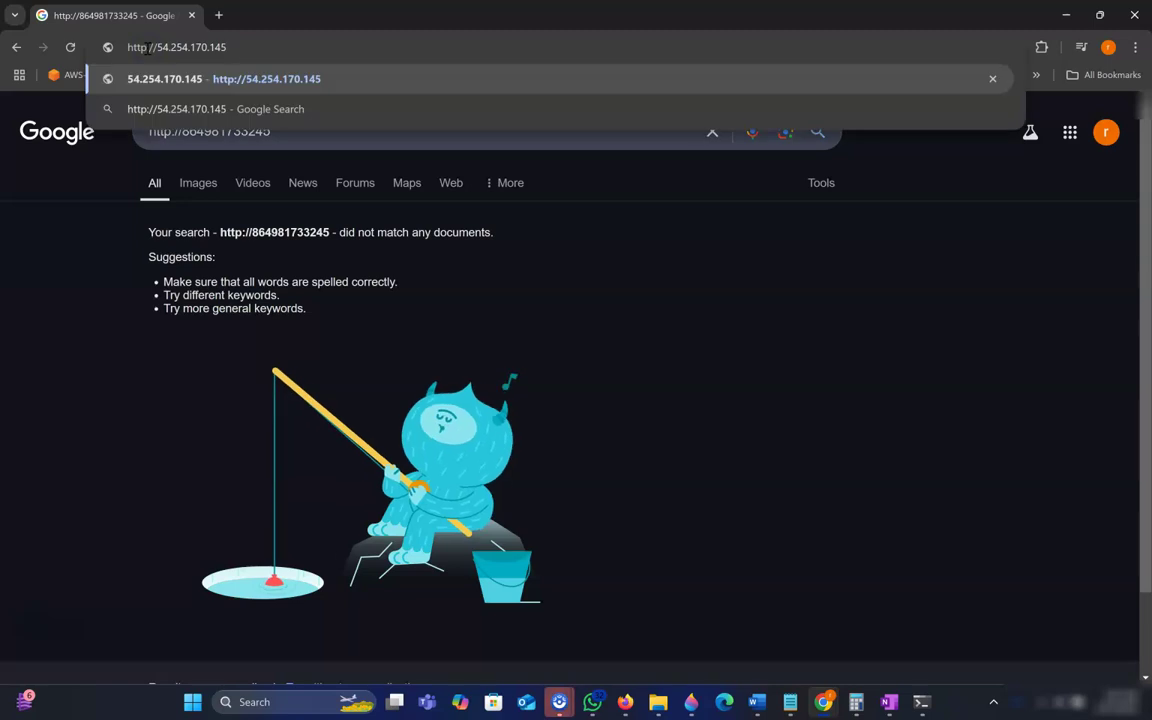
pyautogui.press('Return')
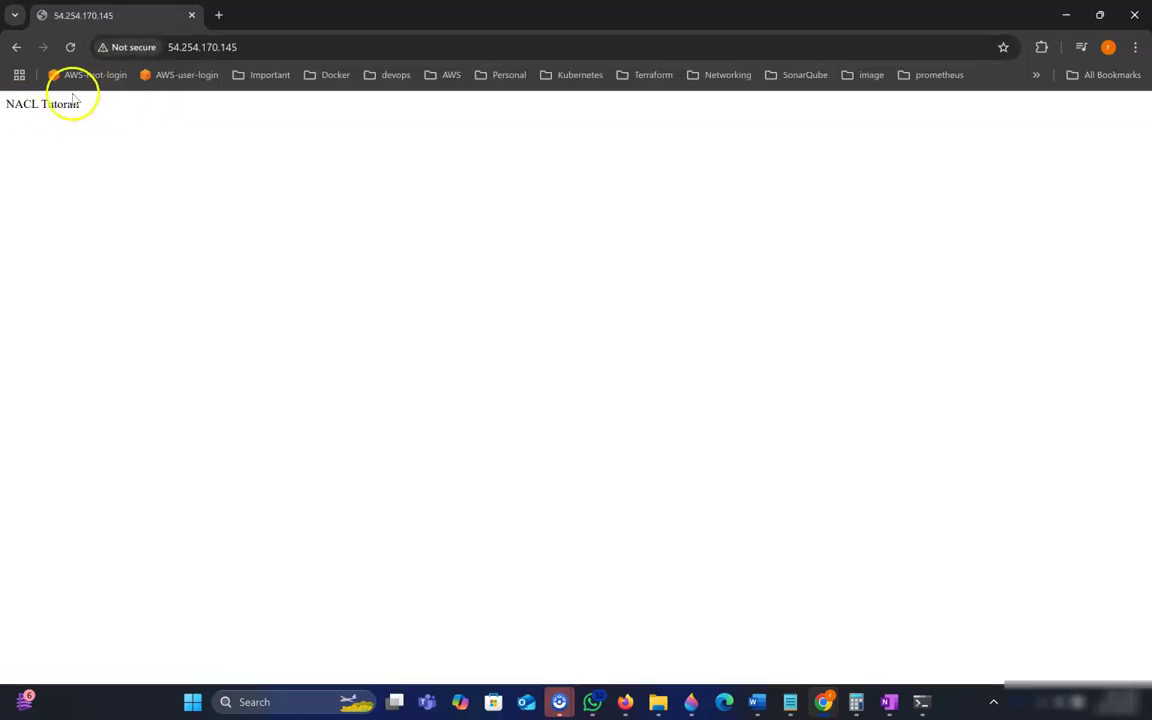
pyautogui.moveTo(83, 108); pyautogui.dragTo(5, 104)
pyautogui.click(13, 108)
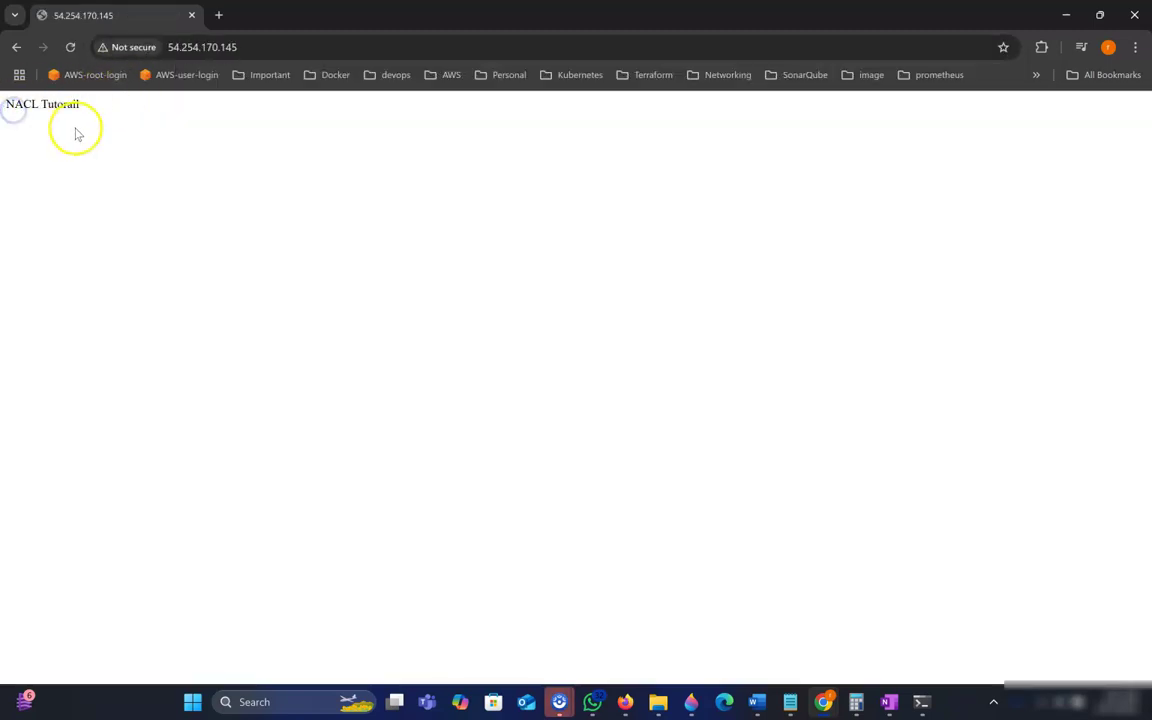
# Return to the VPC console and open the Network ACLs page in a new browser tab
pyautogui.hotkey('alt', 'Tab')
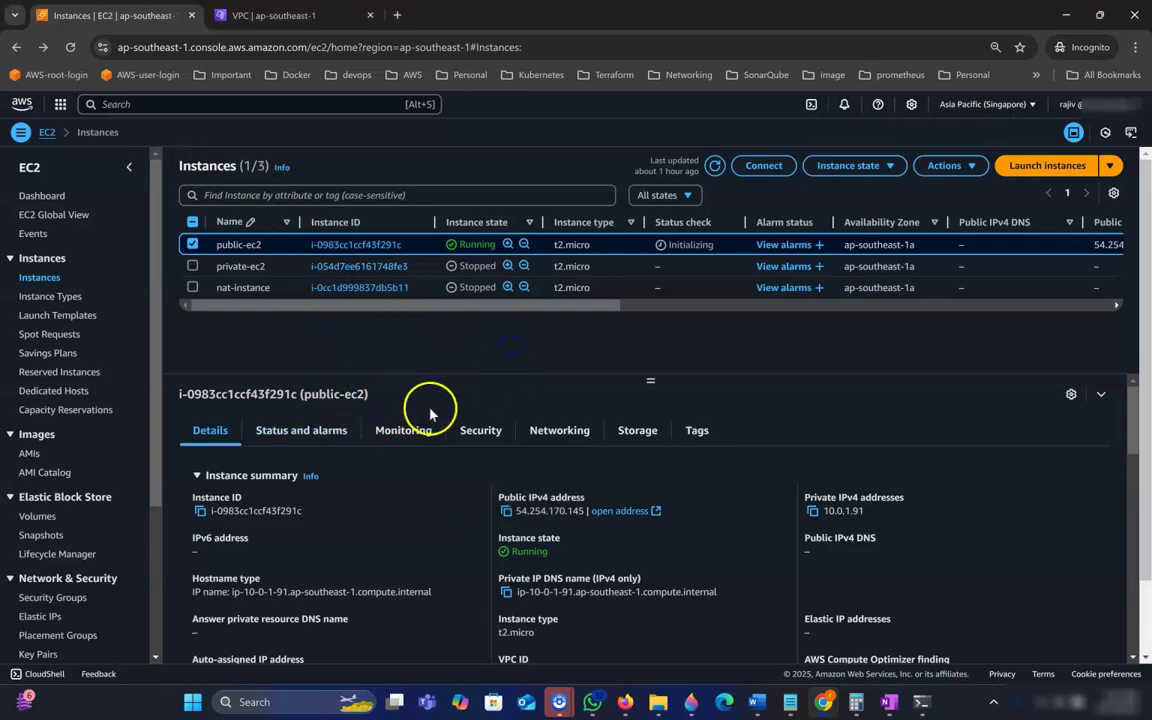
pyautogui.click(275, 15)
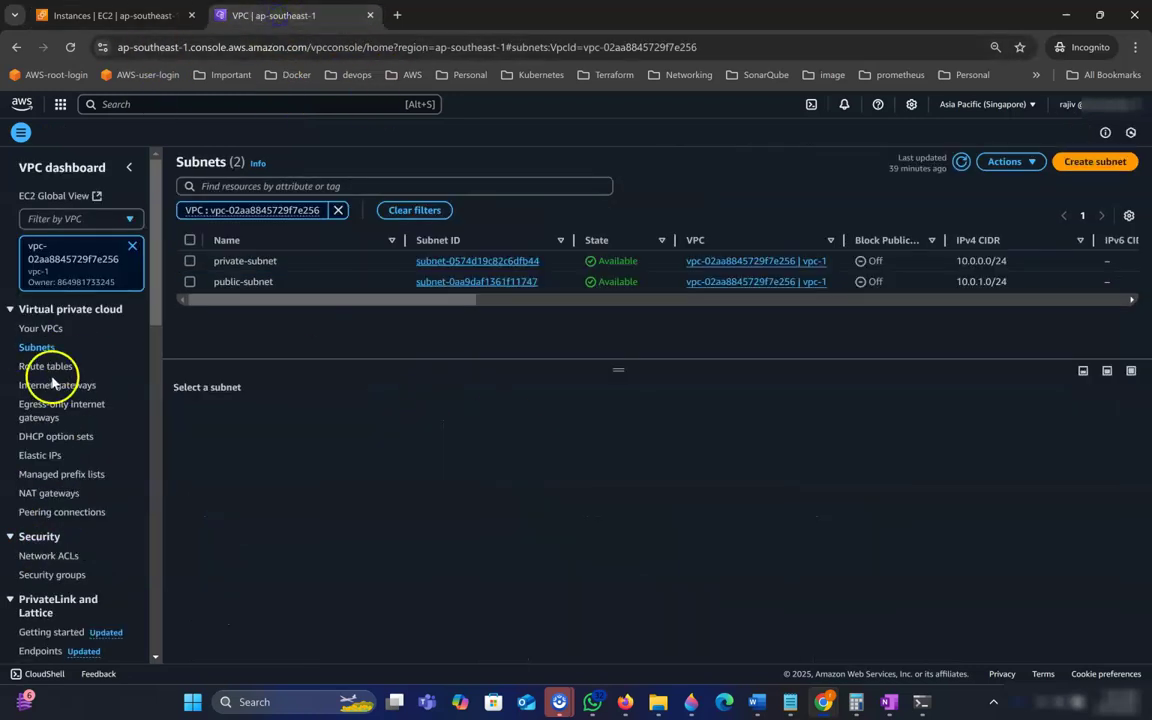
pyautogui.rightClick(60, 562)
pyautogui.click(110, 370)
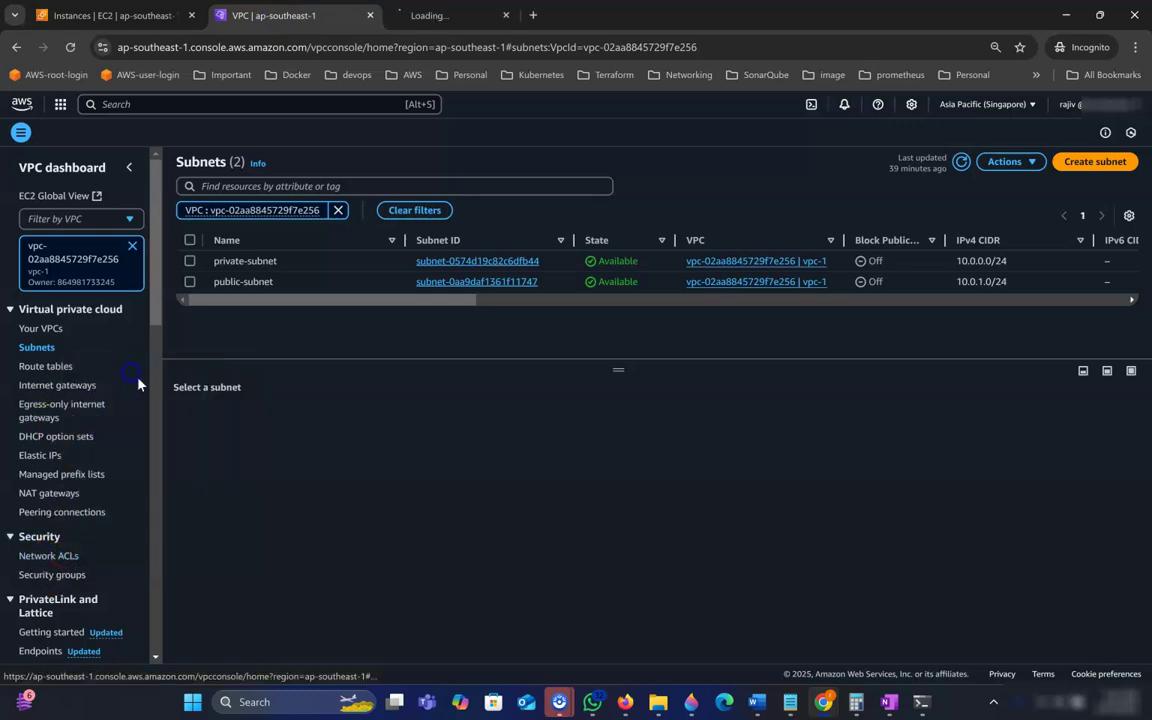
pyautogui.click(450, 14)
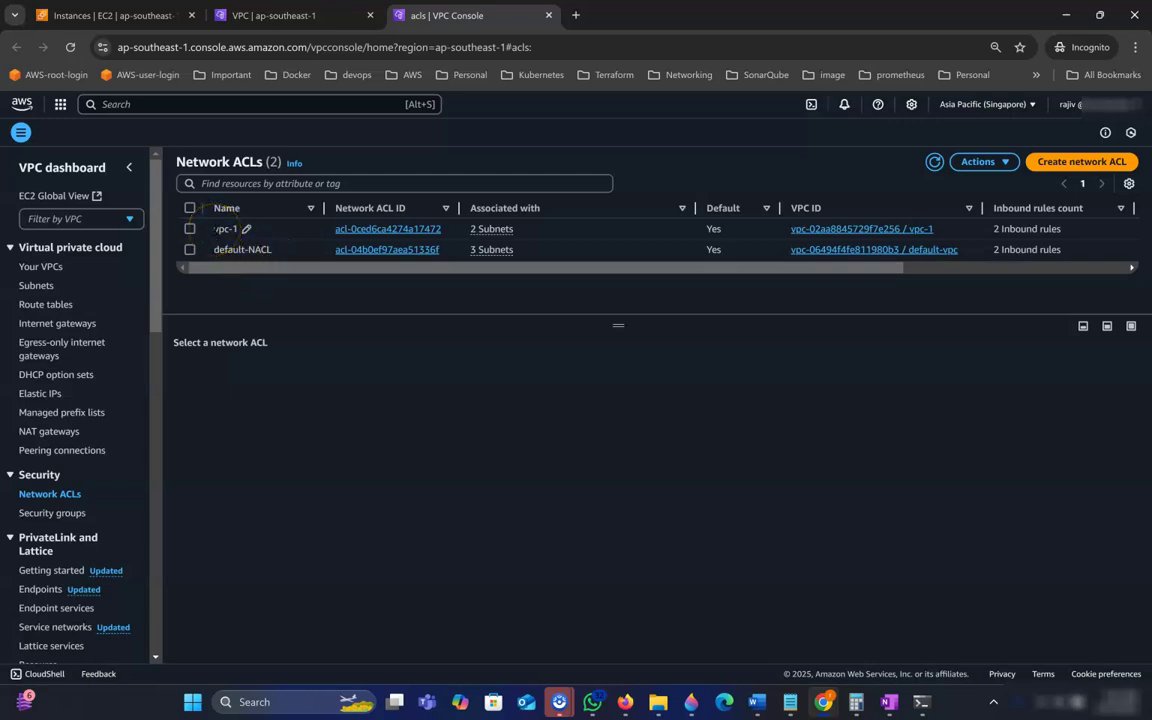
# Examine the inbound and outbound rules of the vpc-1 network ACL
pyautogui.click(242, 233)
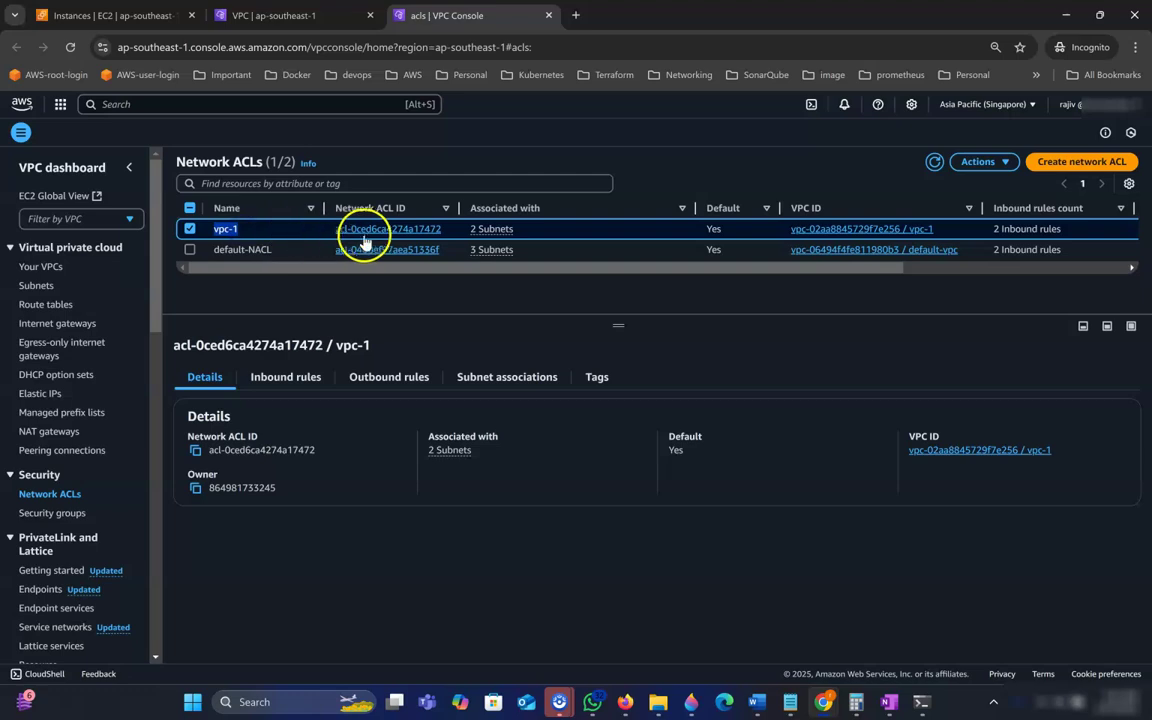
pyautogui.click(302, 379)
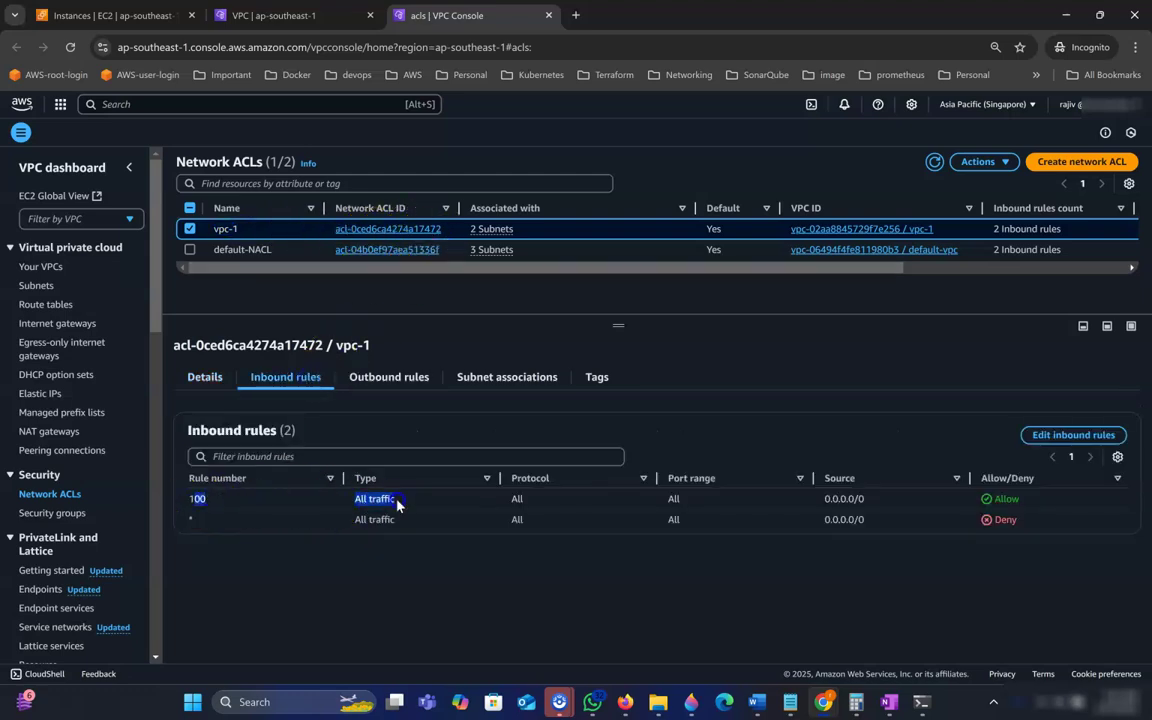
pyautogui.click(388, 377)
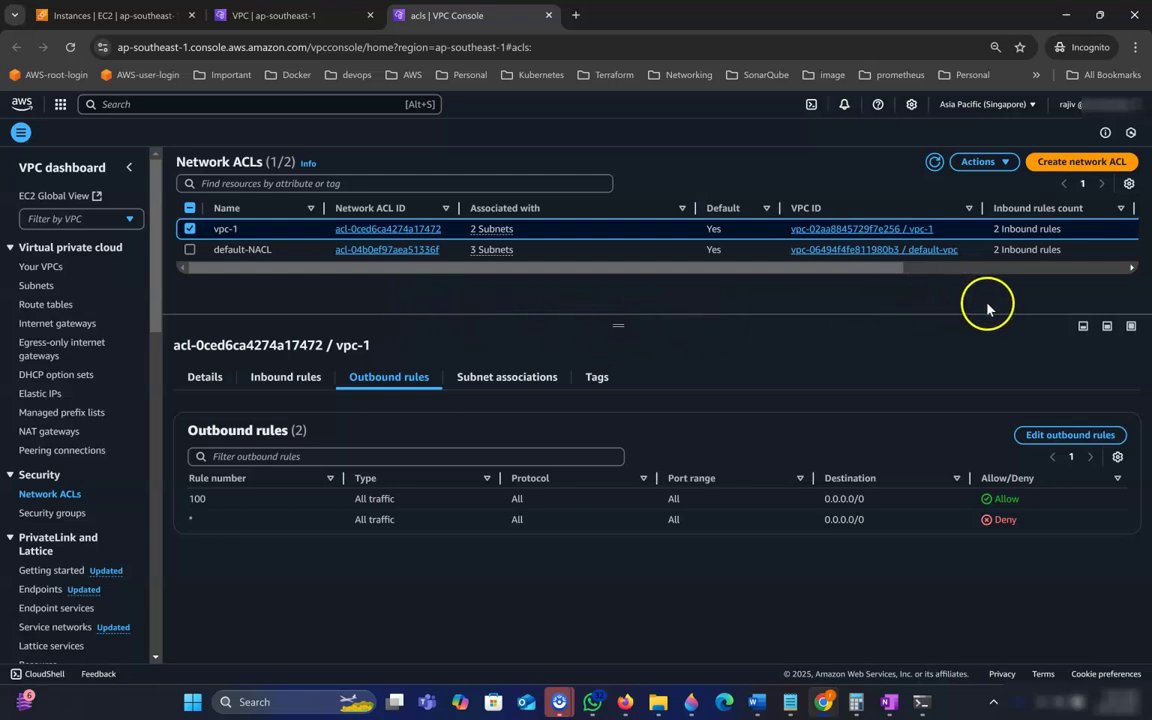
# Create a network ACL named NAcl-2 in the vpc-1 VPC and dismiss the notification
pyautogui.click(1098, 167)
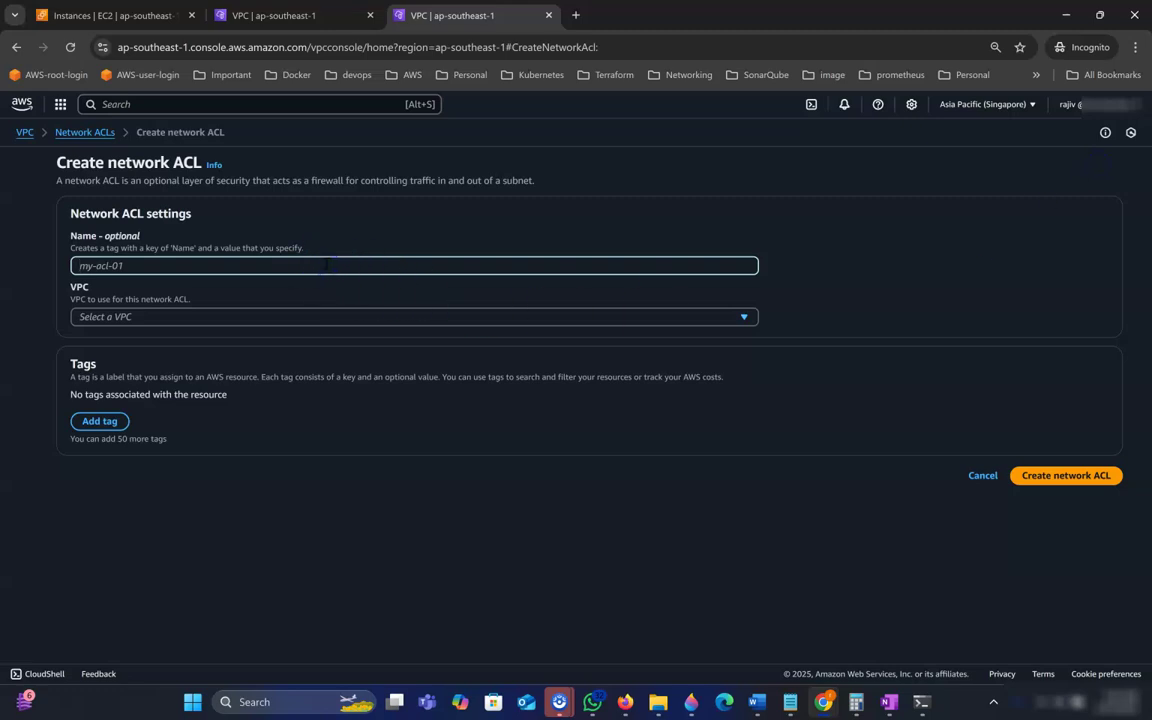
pyautogui.write('NAcl-2')
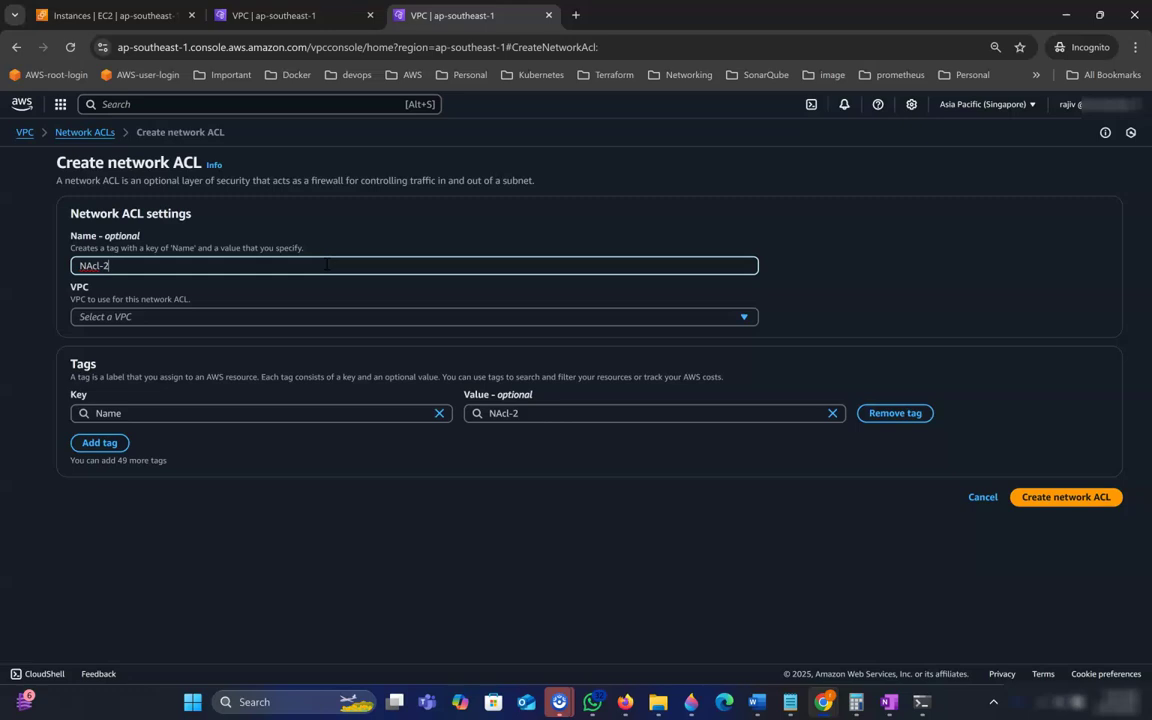
pyautogui.click(203, 316)
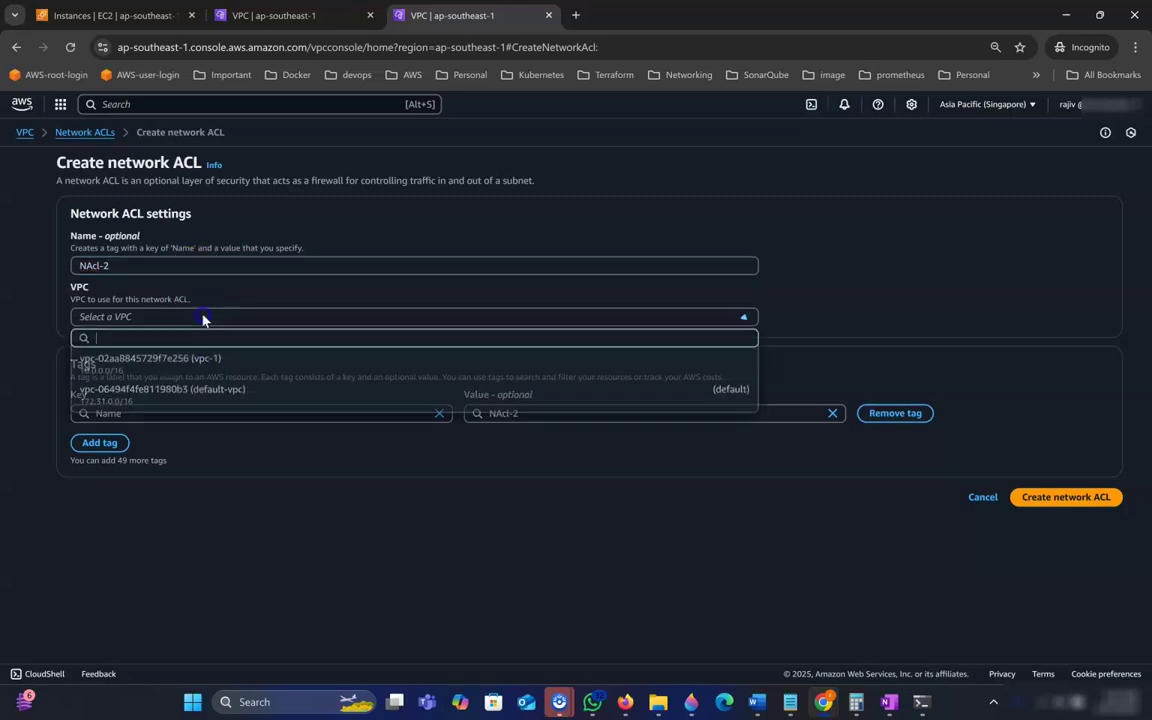
pyautogui.click(231, 366)
pyautogui.click(1044, 505)
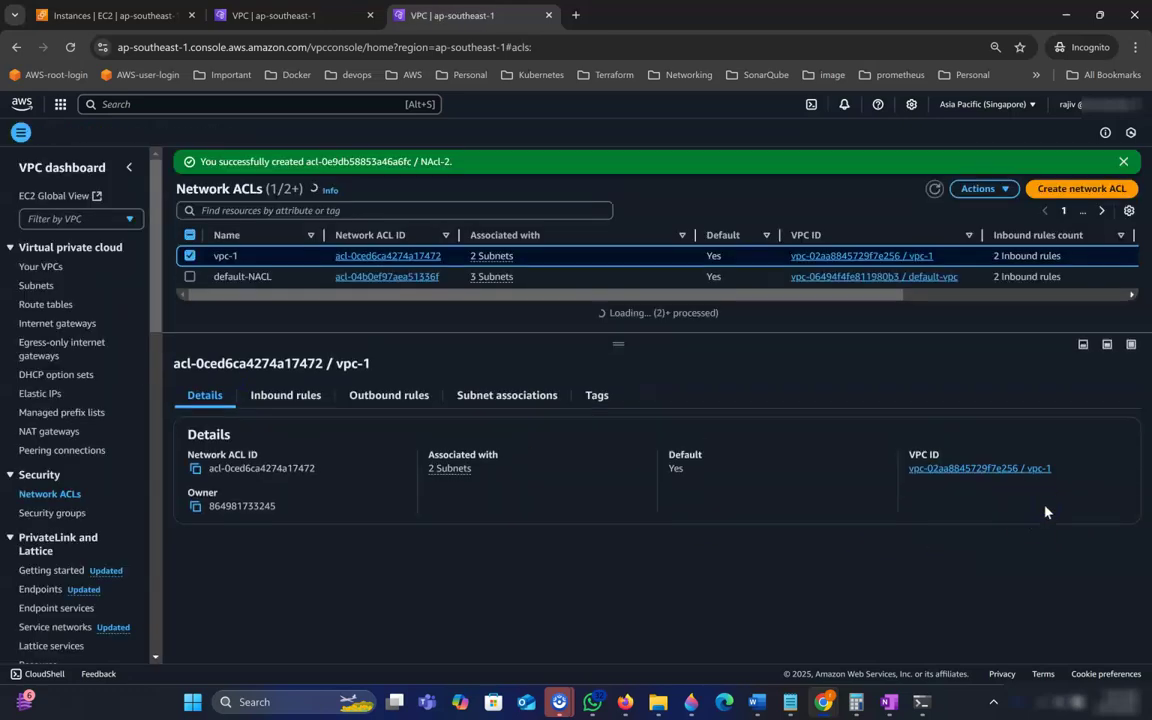
pyautogui.click(1123, 161)
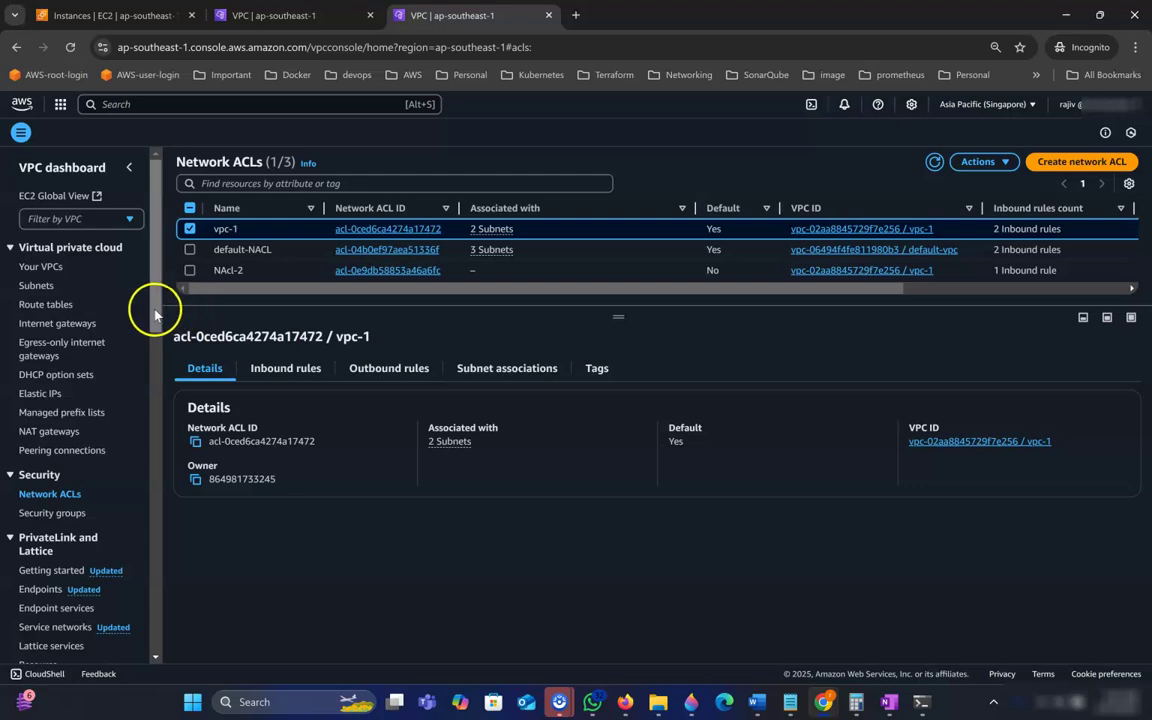
# Open the Subnets list in a new browser tab and review the security and instance details of public-ec2
pyautogui.rightClick(37, 288)
pyautogui.click(70, 316)
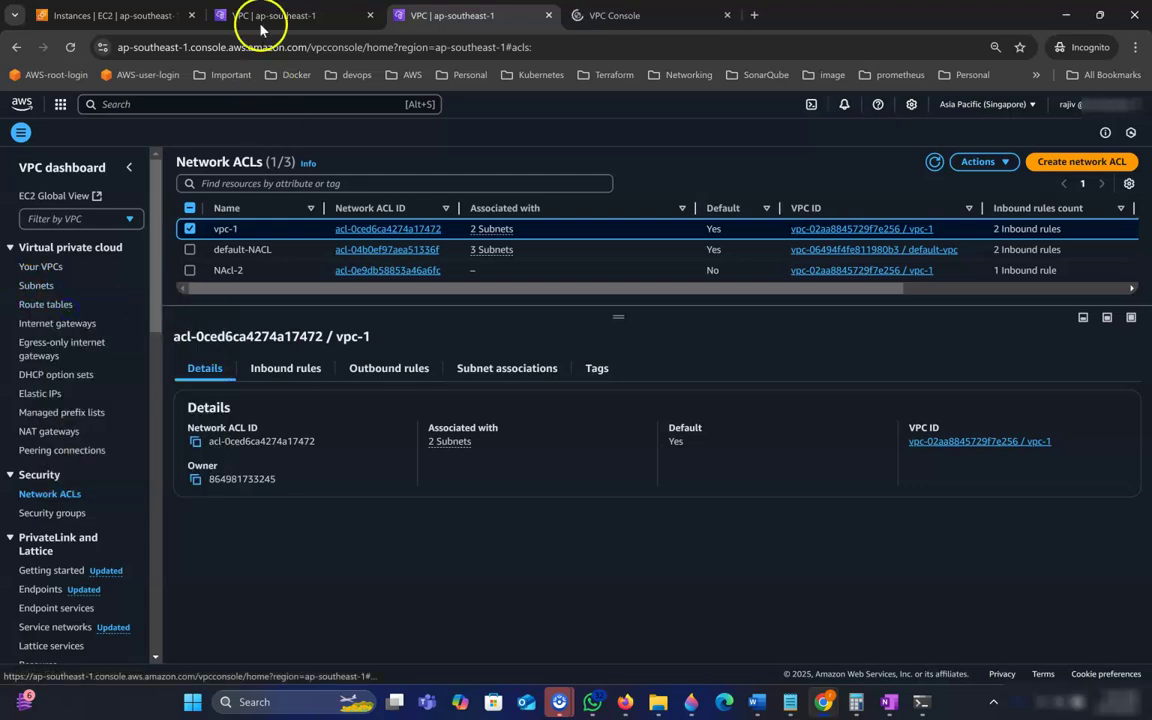
pyautogui.click(190, 17)
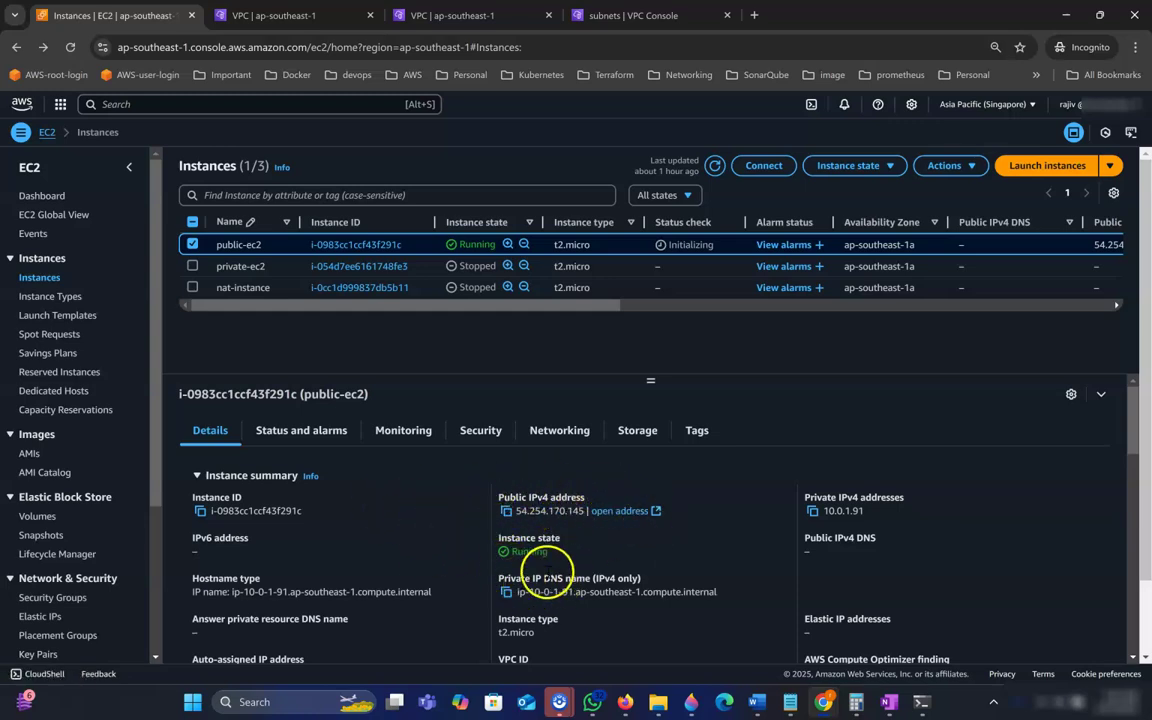
pyautogui.click(479, 432)
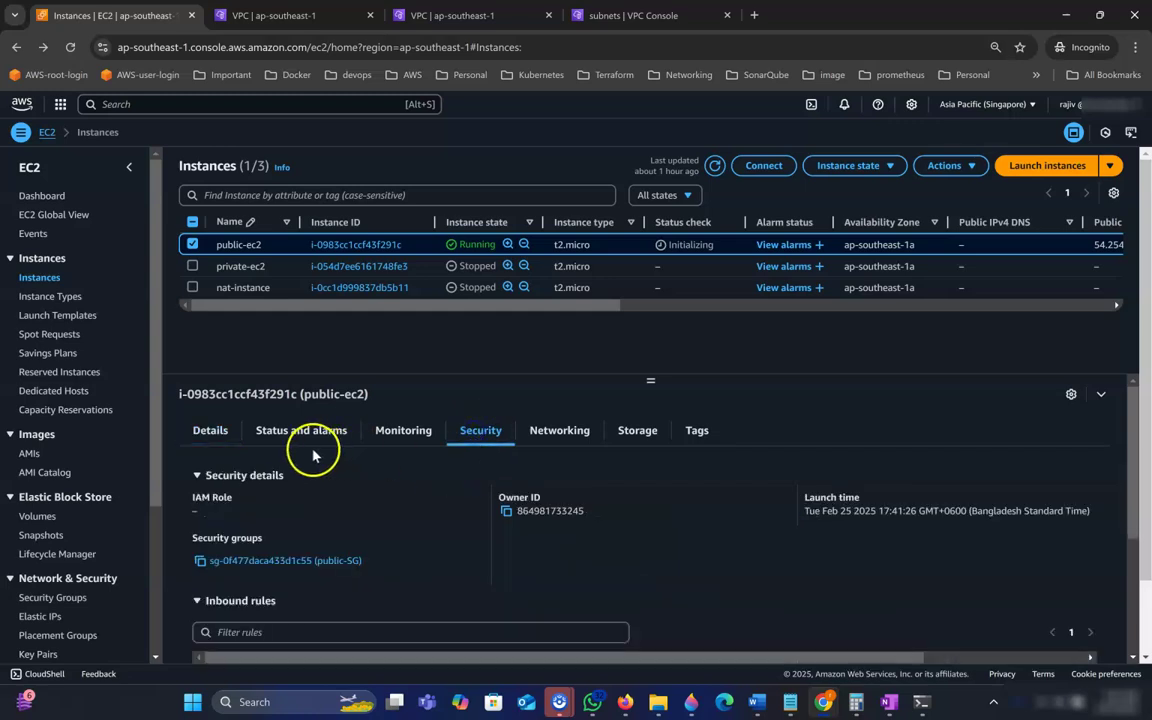
pyautogui.click(207, 430)
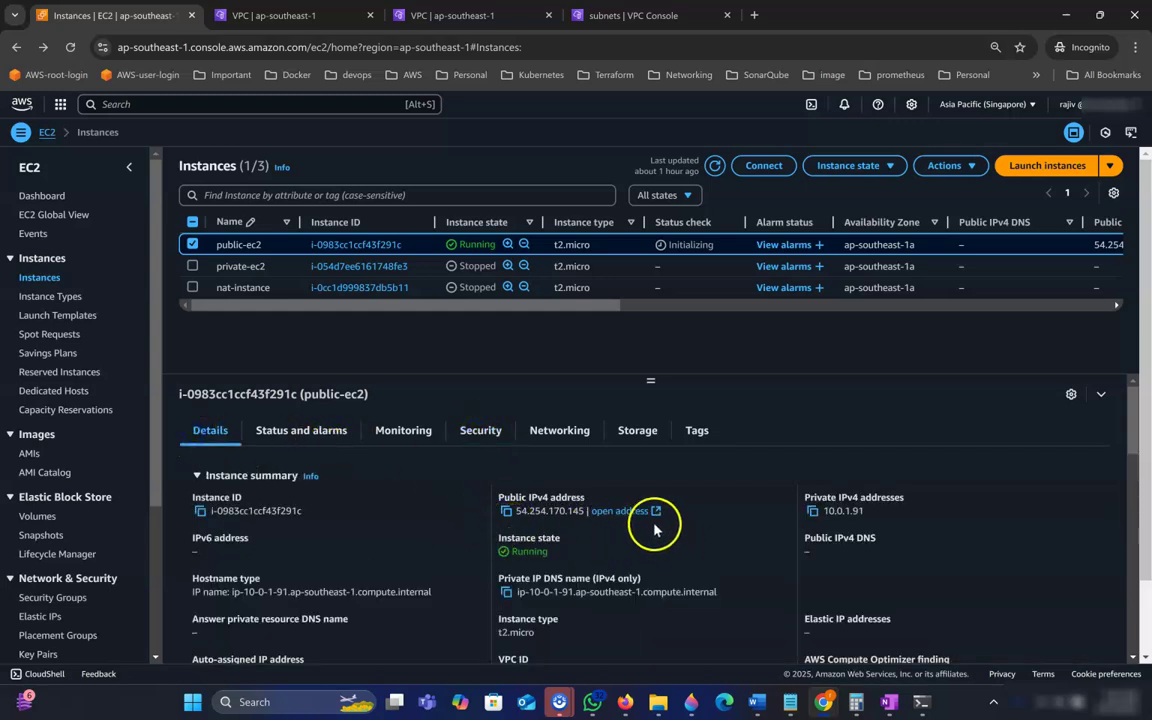
pyautogui.scroll(-3, 655, 528)
pyautogui.scroll(3, 522, 481)
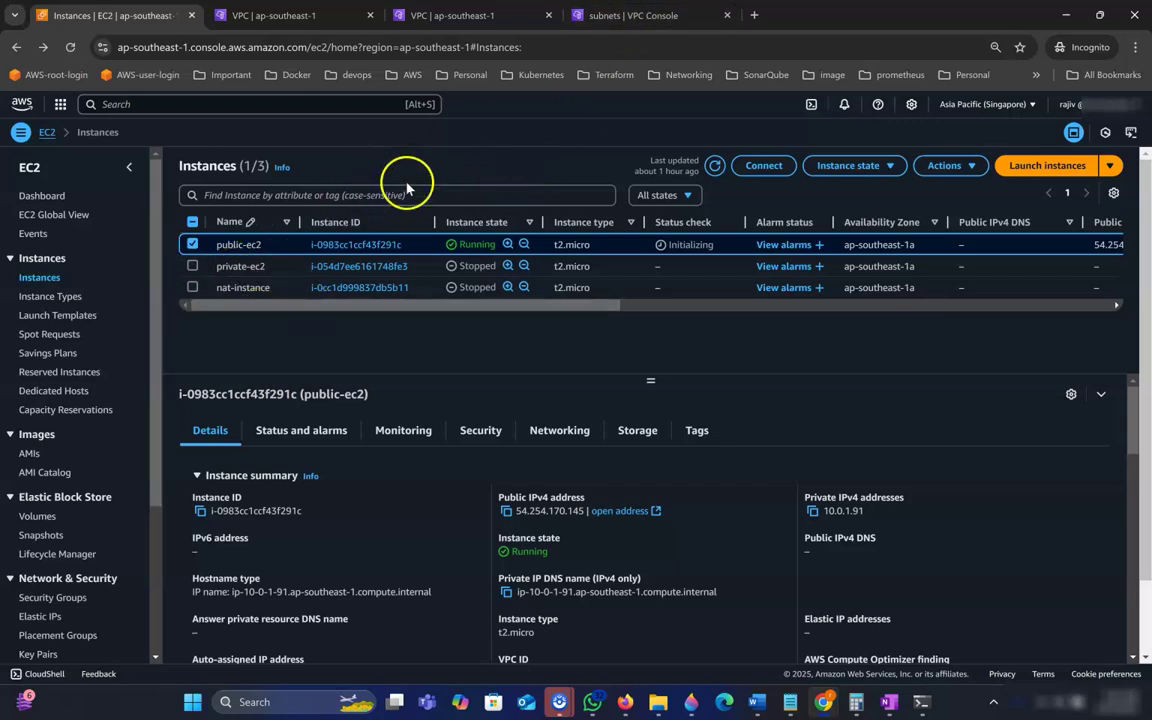
pyautogui.click(625, 16)
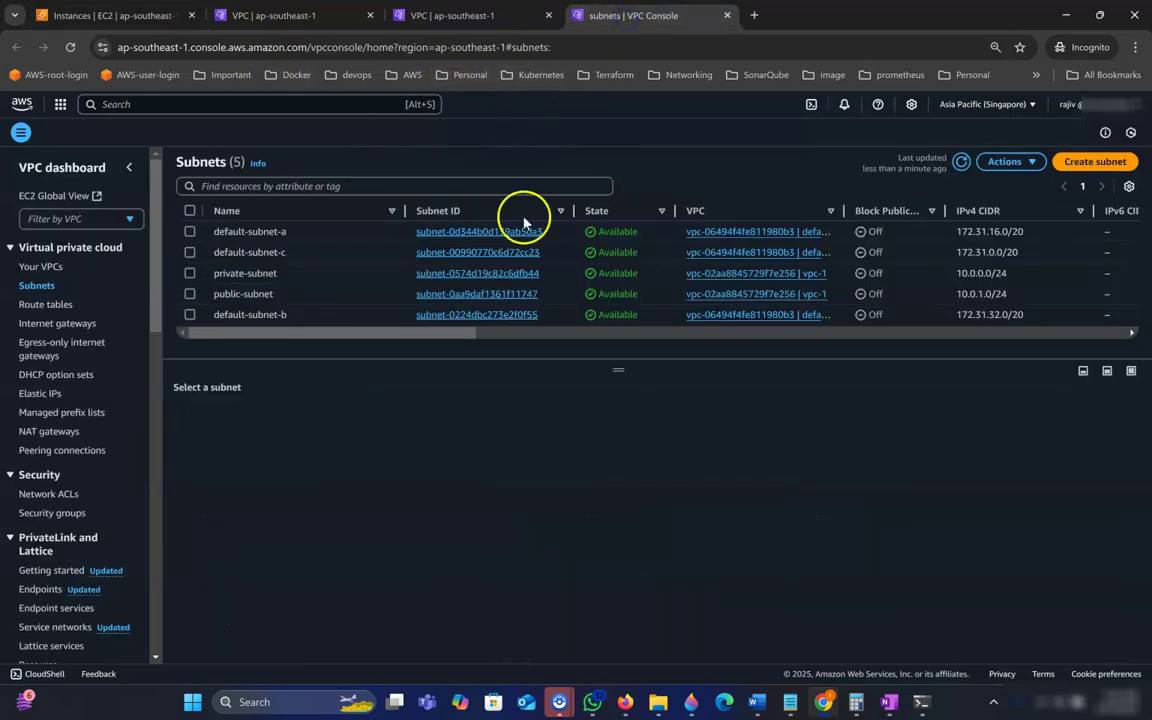
# Review the network ACL rules of public-subnet and change its network ACL association to NAcl-2
pyautogui.click(190, 295)
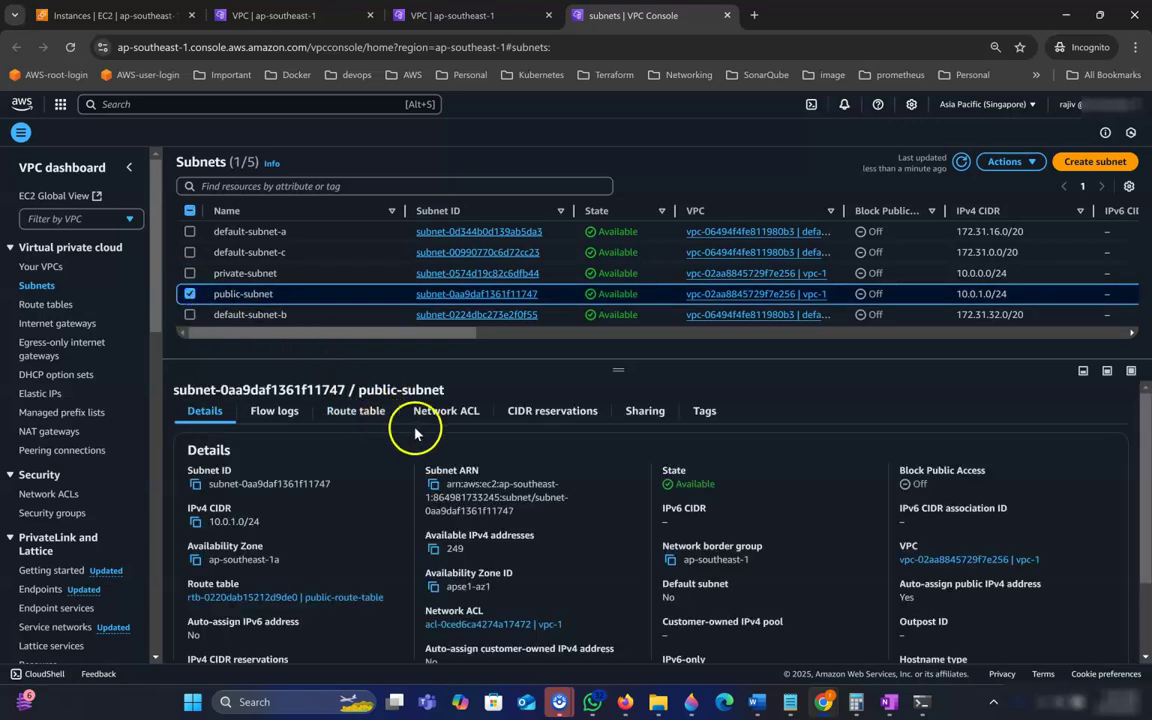
pyautogui.click(461, 420)
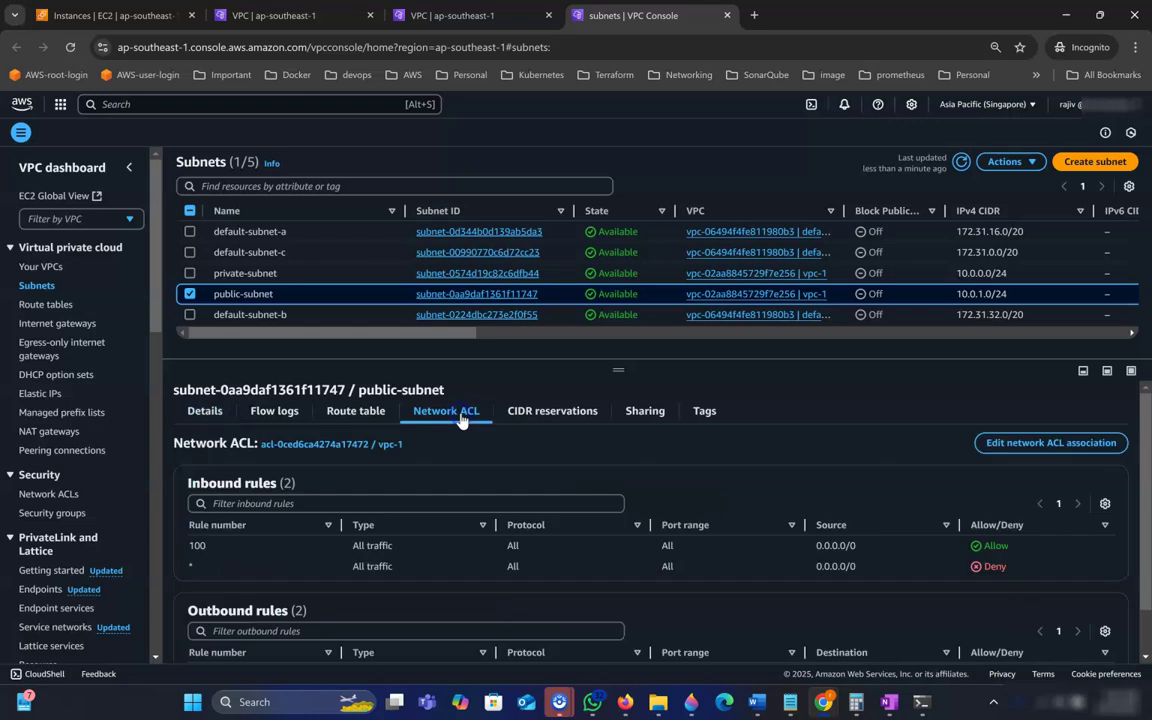
pyautogui.scroll(-2, 557, 441)
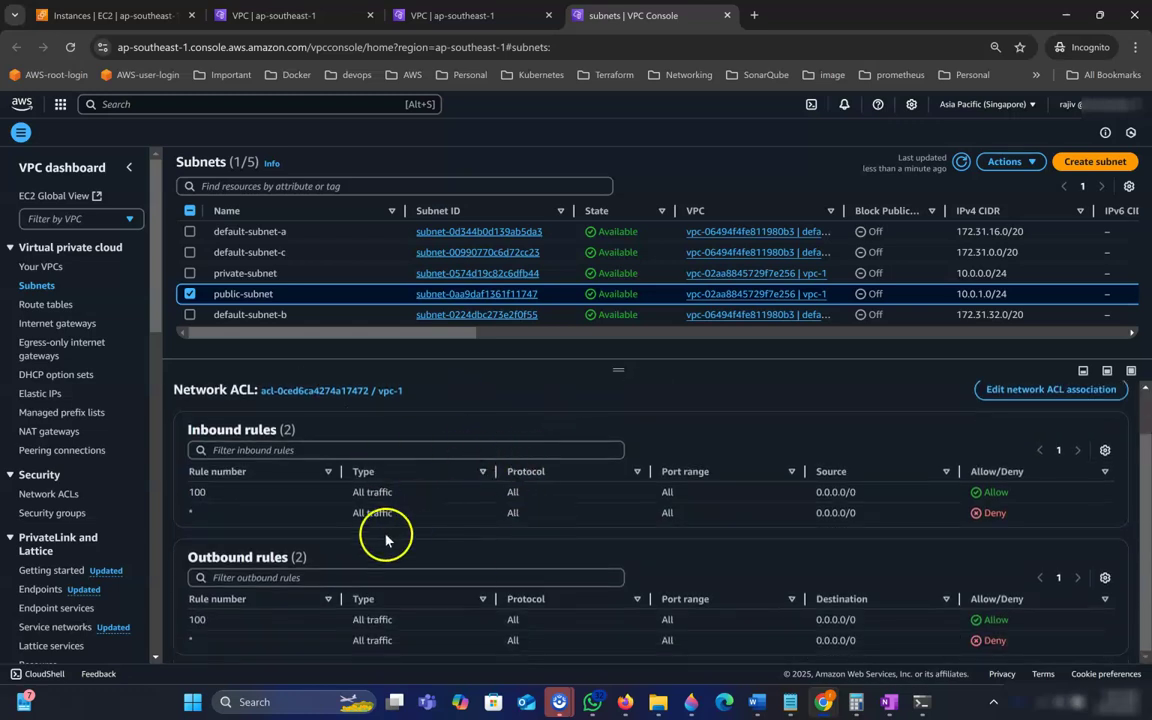
pyautogui.scroll(2, 645, 532)
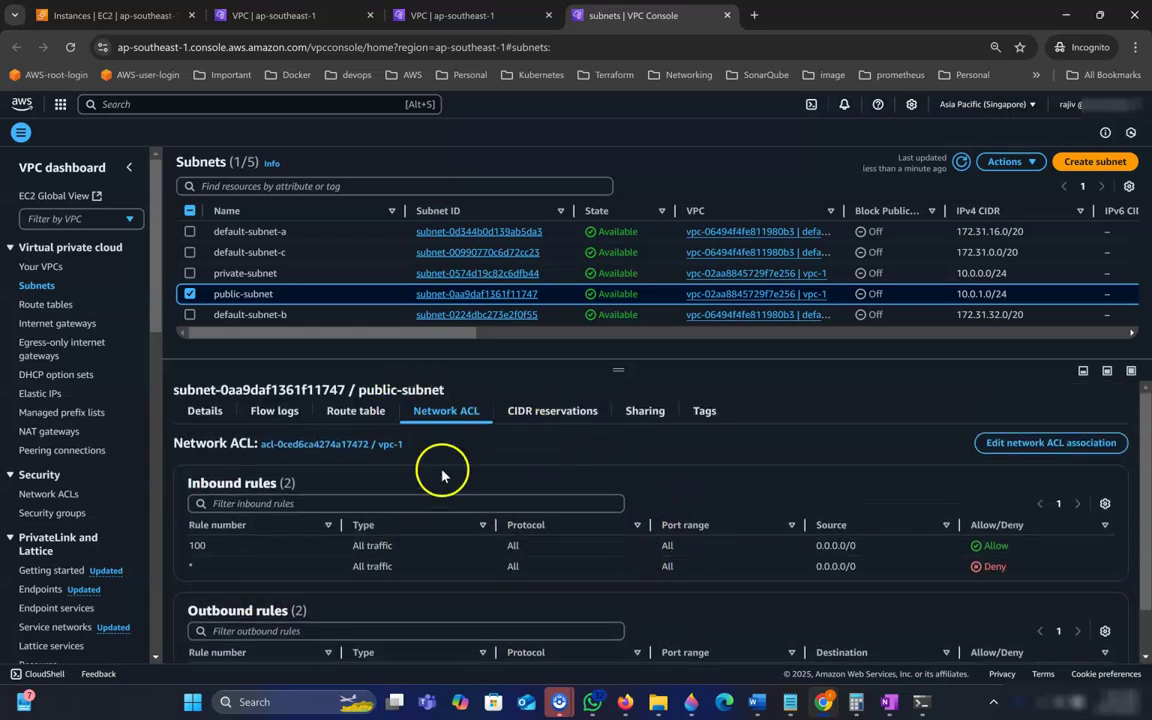
pyautogui.click(1021, 449)
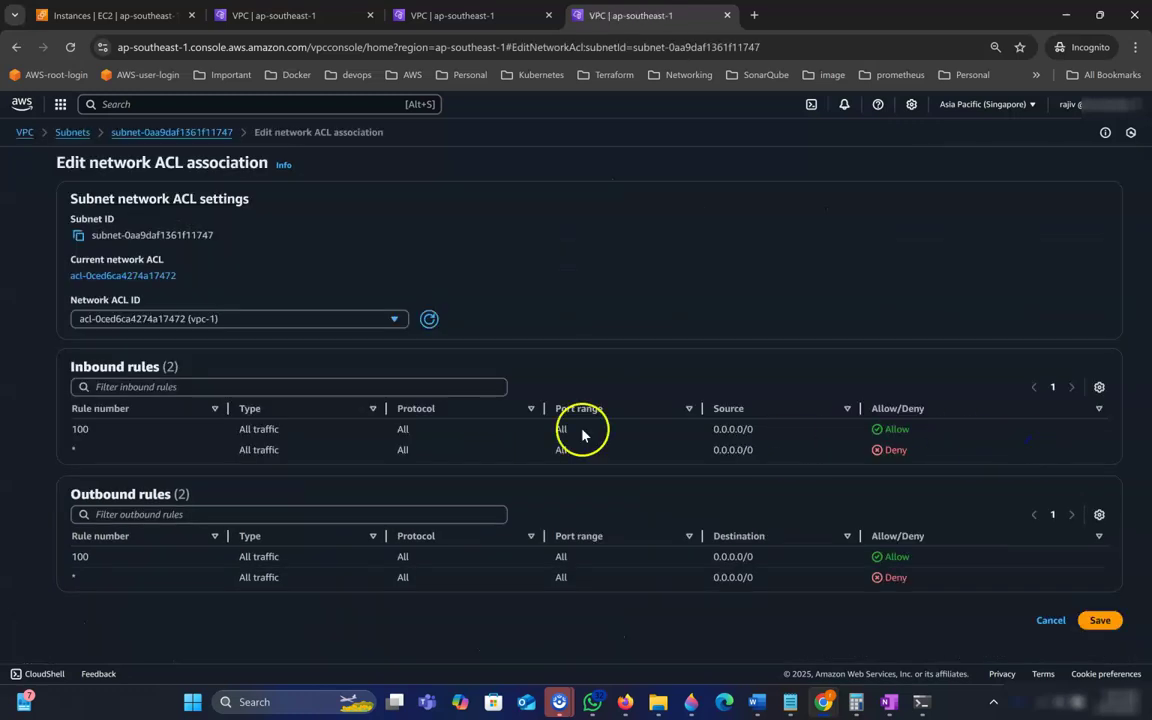
pyautogui.click(337, 319)
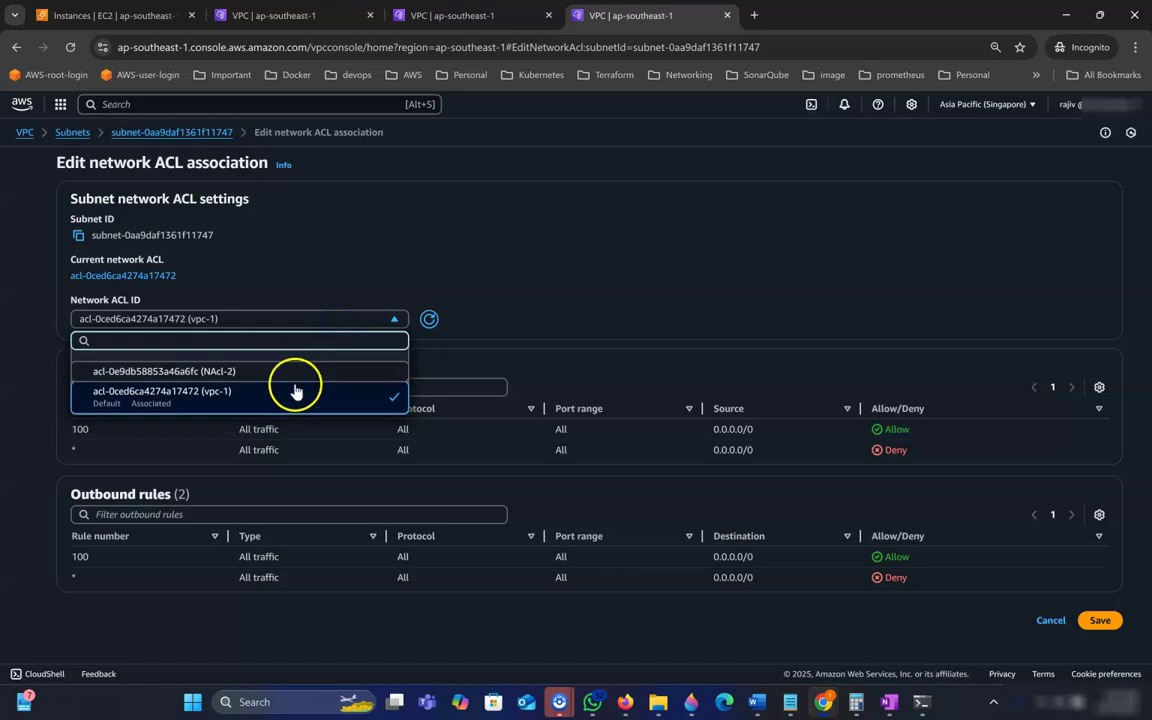
pyautogui.click(253, 372)
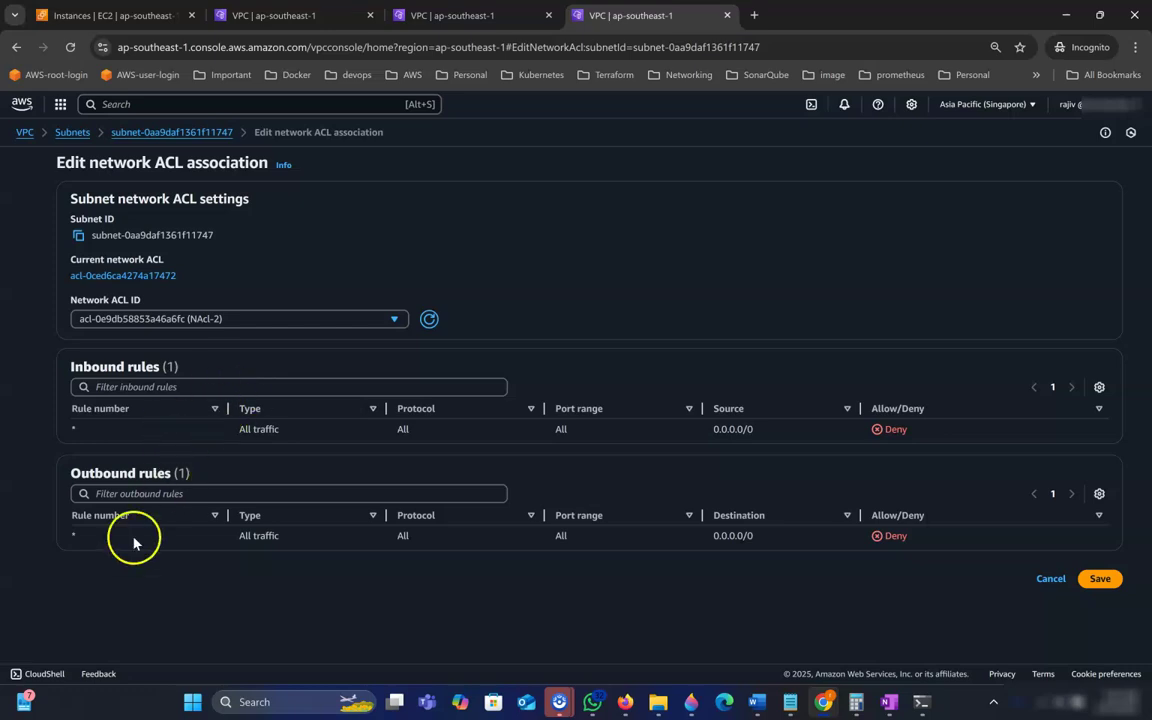
pyautogui.click(1100, 578)
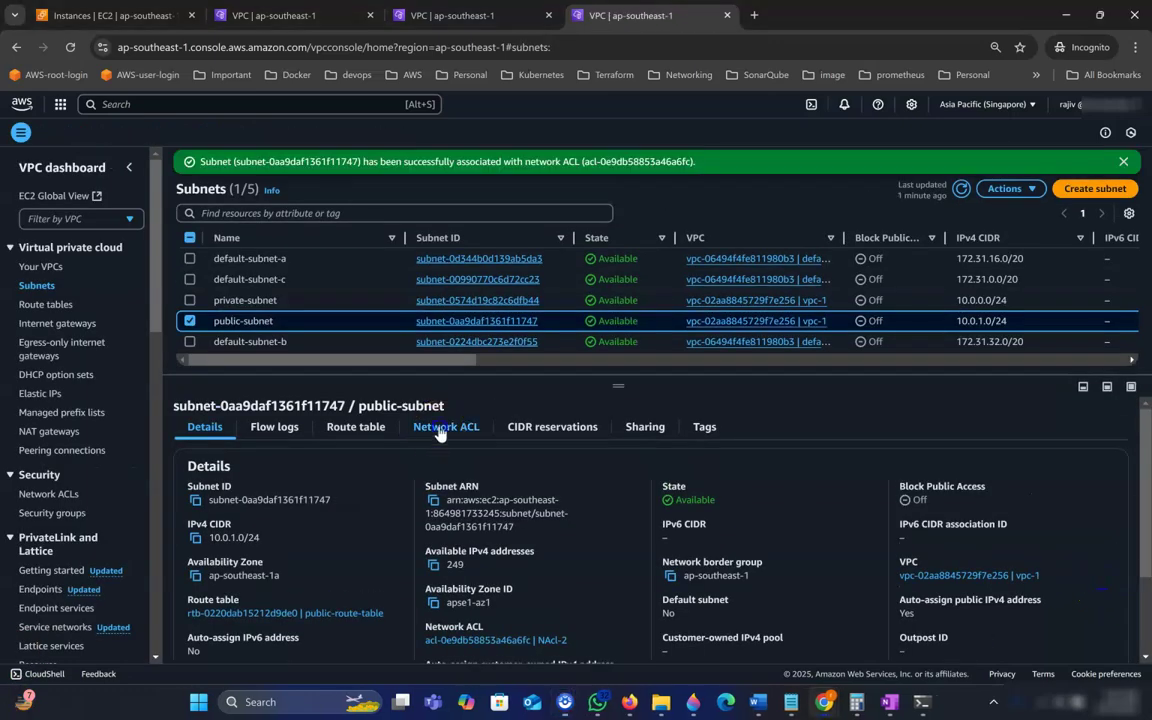
# Check the network ACL rules applied to public-subnet and open the details page of NAcl-2
pyautogui.click(446, 426)
pyautogui.scroll(-1, 470, 510)
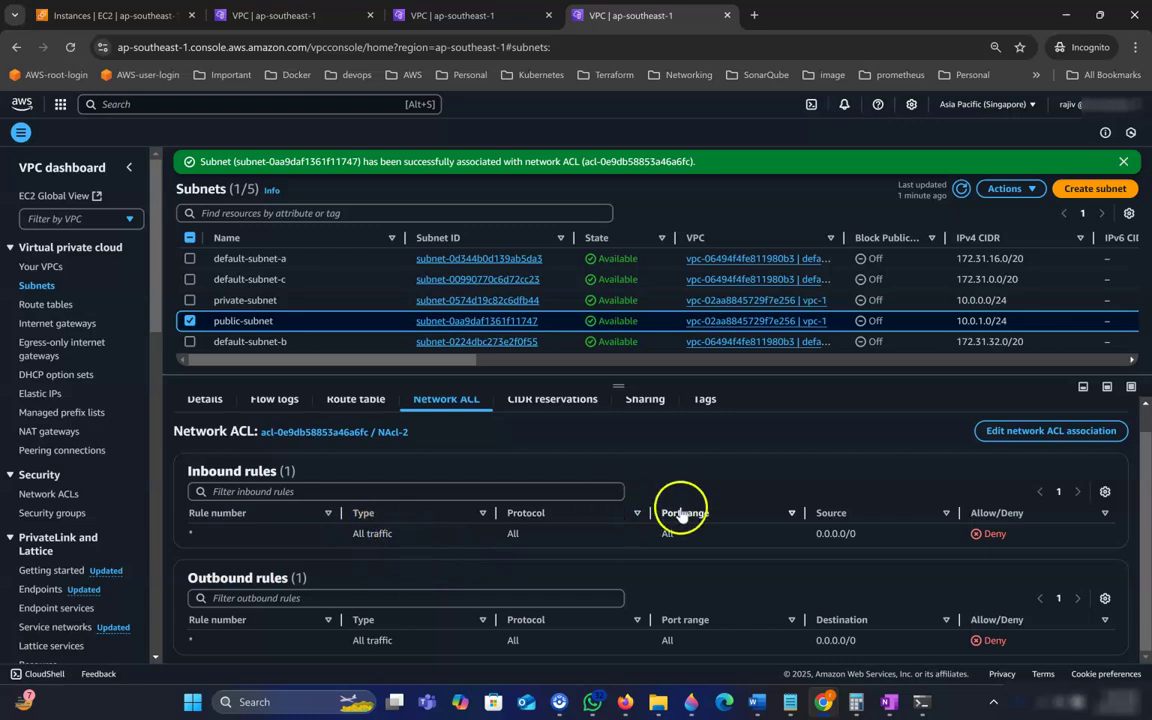
pyautogui.click(340, 432)
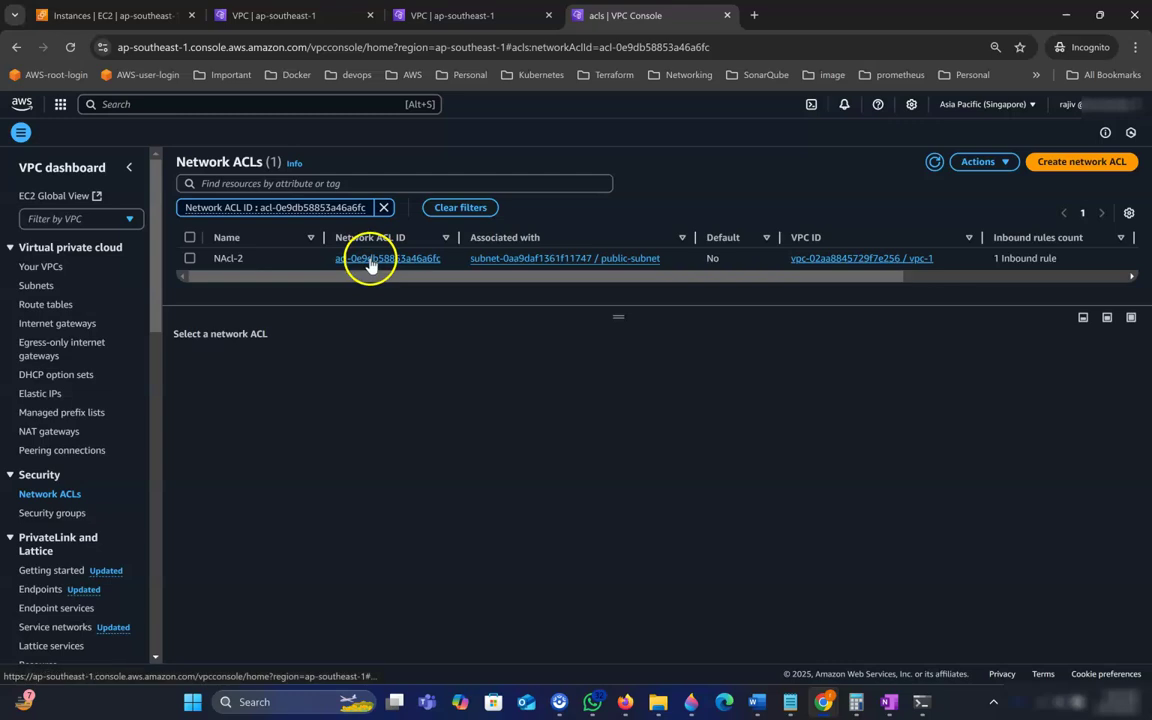
pyautogui.click(372, 262)
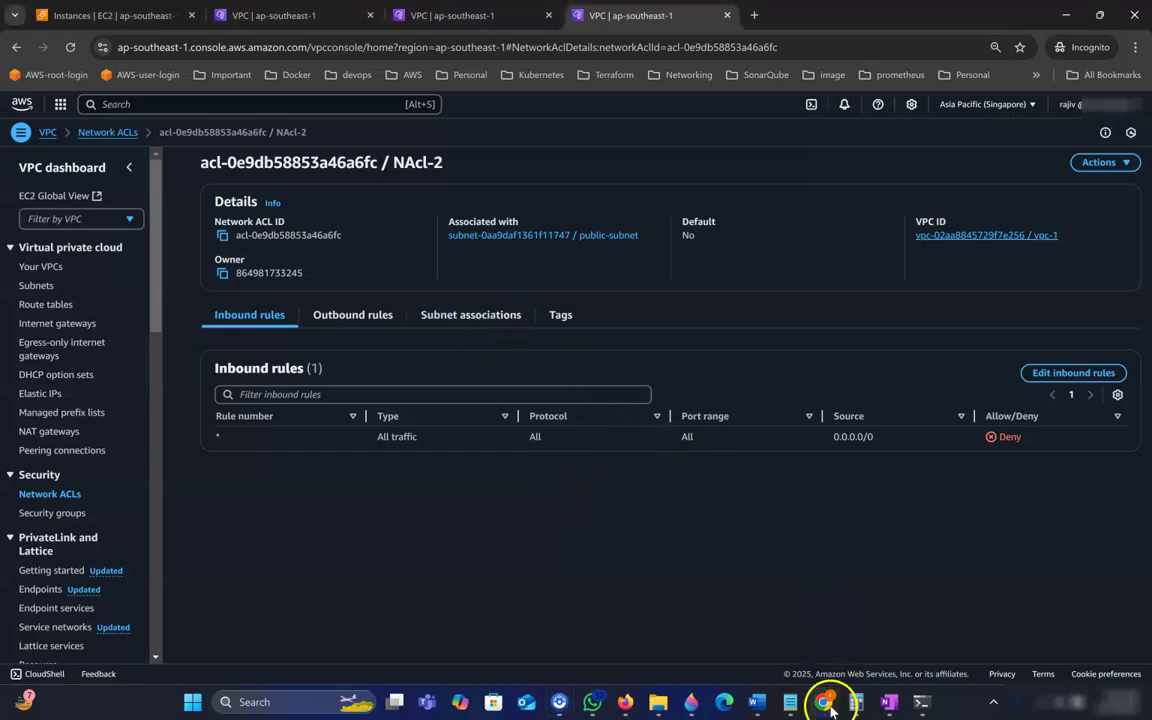
# Switch to the browser window showing 54.254.170.145, reload the page to test access, and return to the VPC console
pyautogui.moveTo(833, 706)
pyautogui.click(1016, 656)
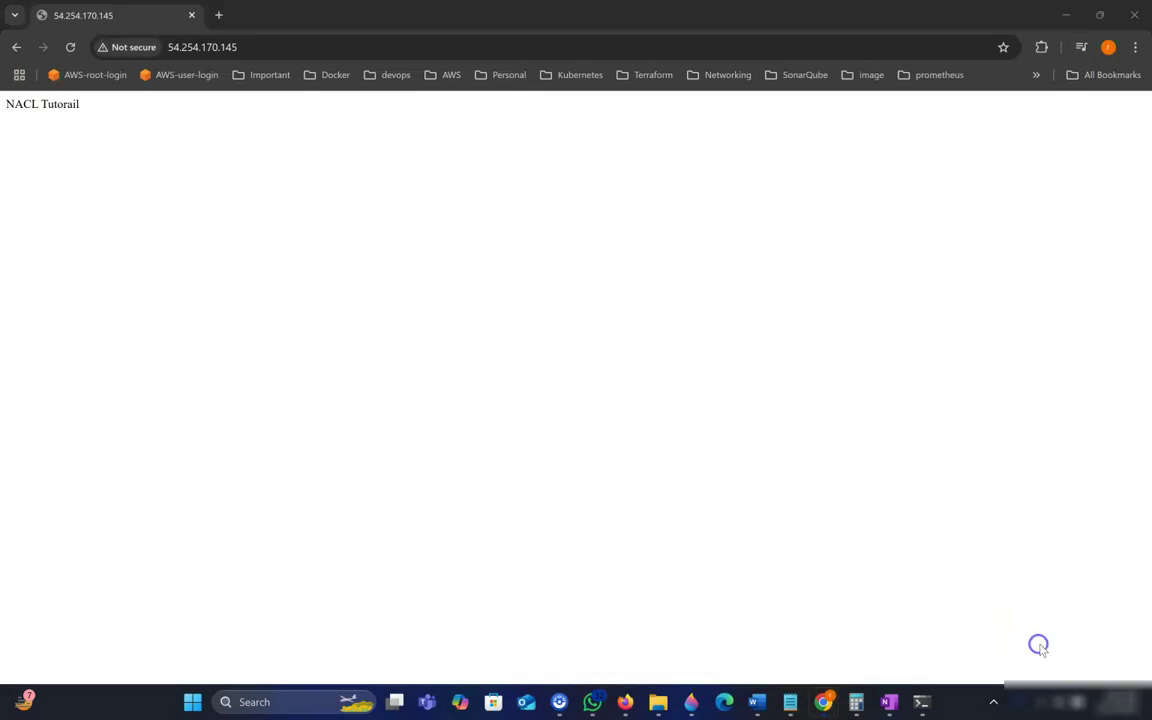
pyautogui.click(72, 50)
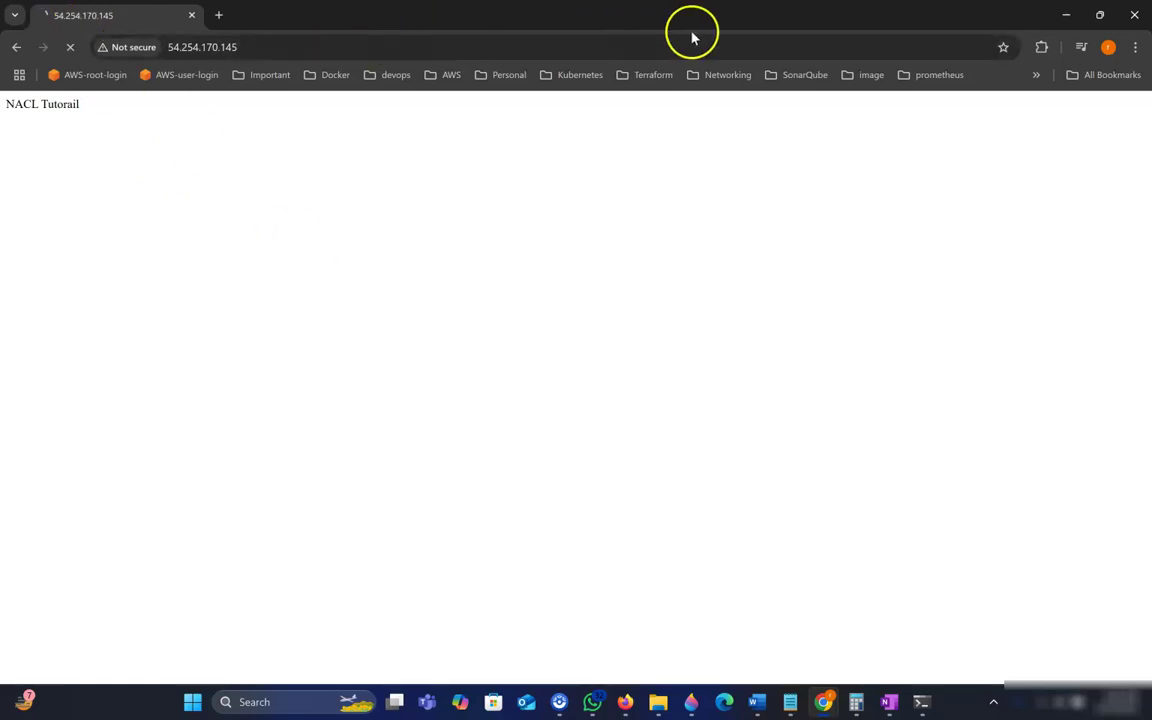
pyautogui.click(1065, 15)
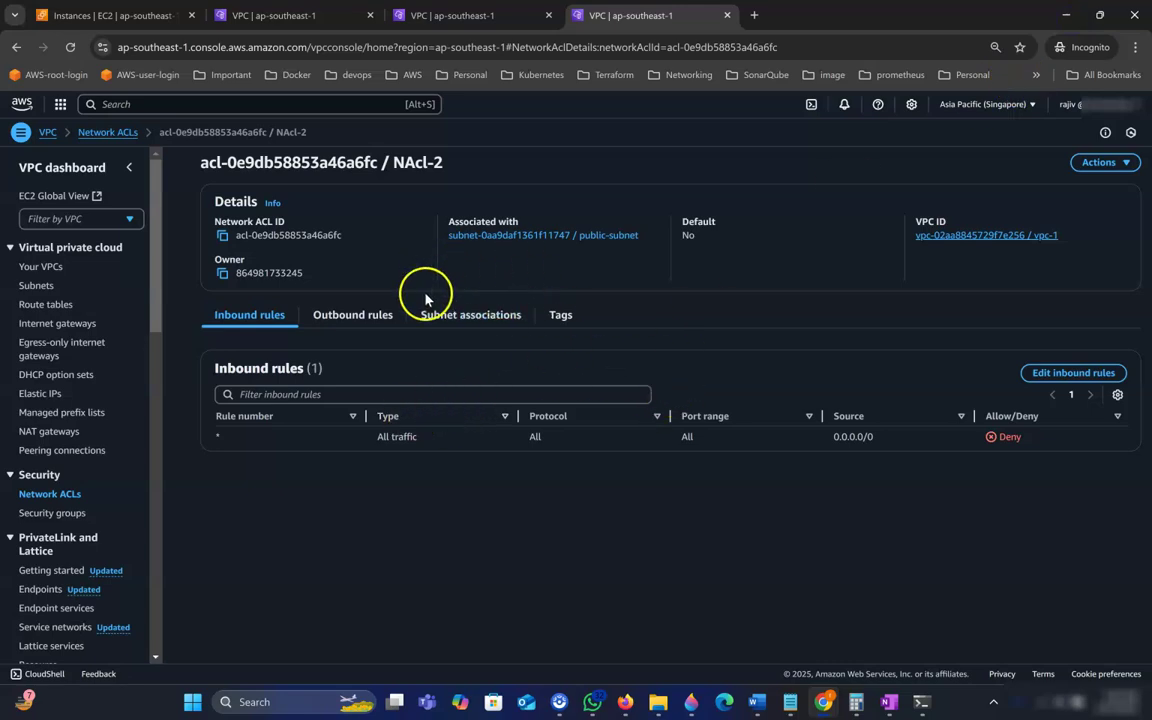
# Add inbound rule 100 to NAcl-2 allowing all traffic from 0.0.0.0/0 and save the changes
pyautogui.click(1070, 374)
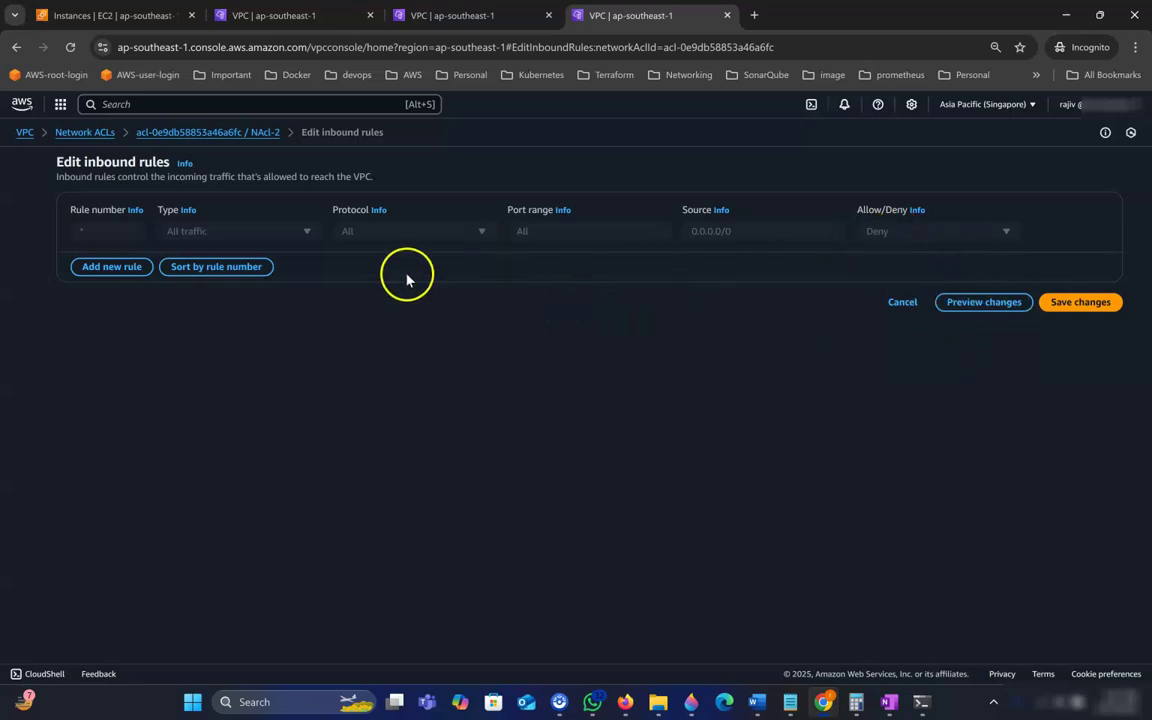
pyautogui.click(113, 269)
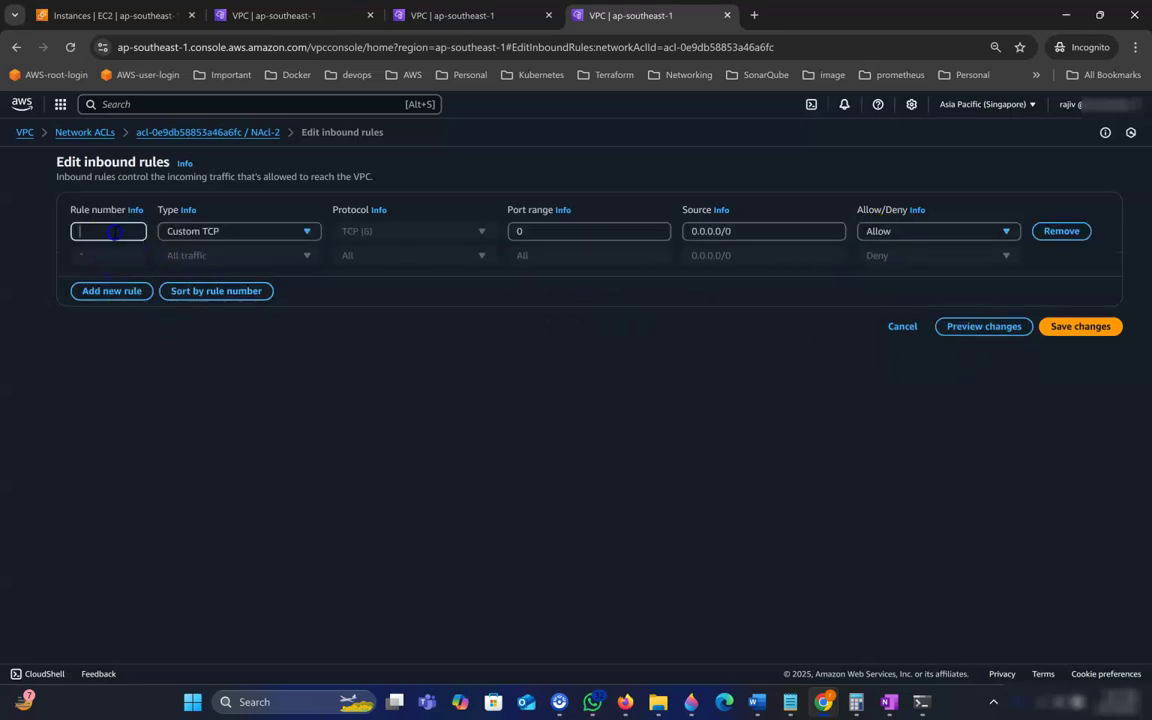
pyautogui.click(199, 230)
pyautogui.click(200, 266)
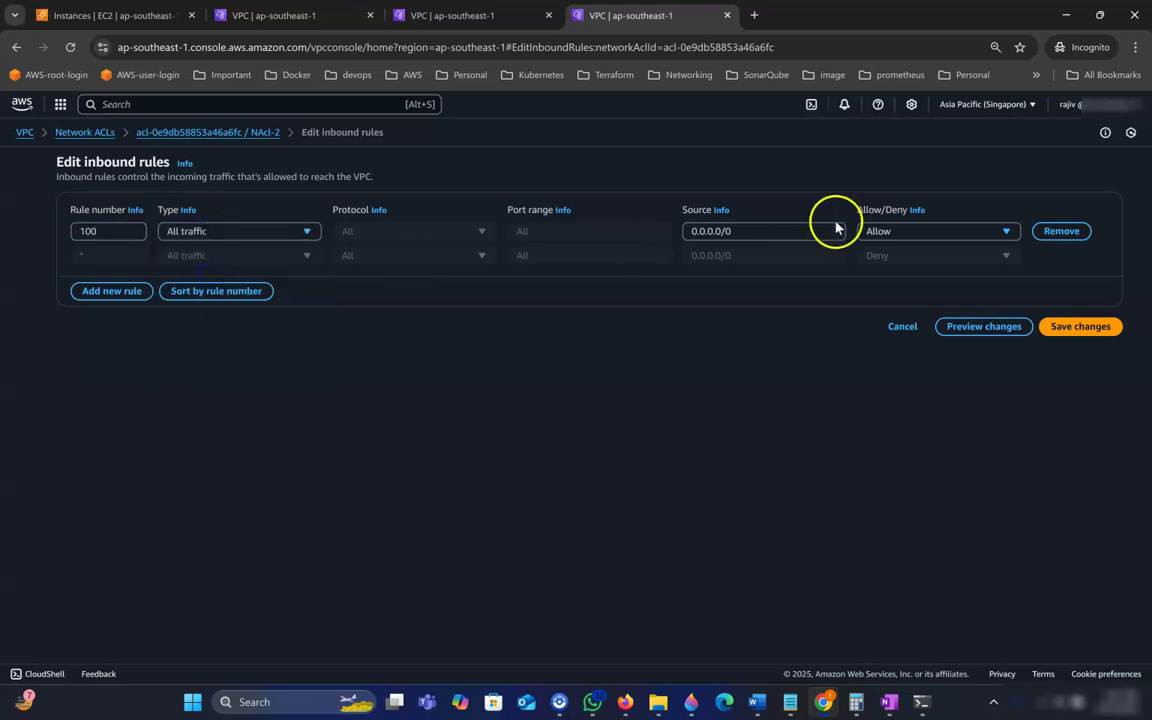
pyautogui.click(1080, 326)
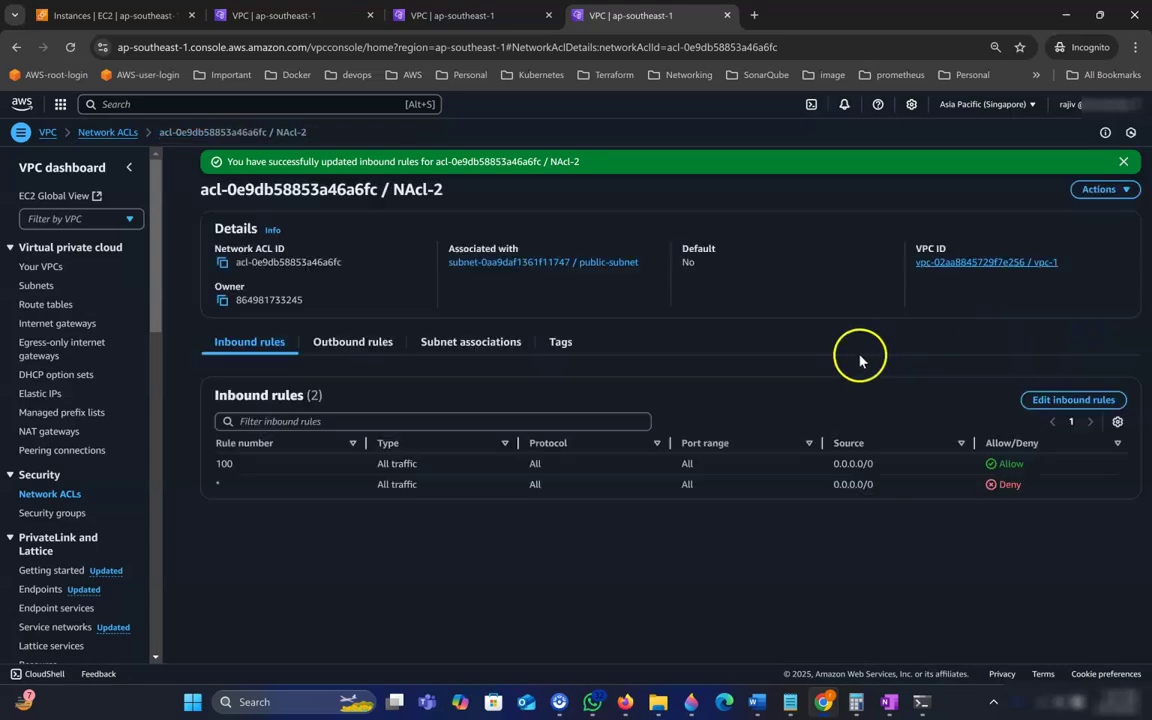
# Add outbound rule 100 to NAcl-2 allowing all traffic to 0.0.0.0/0 and save the changes
pyautogui.click(345, 343)
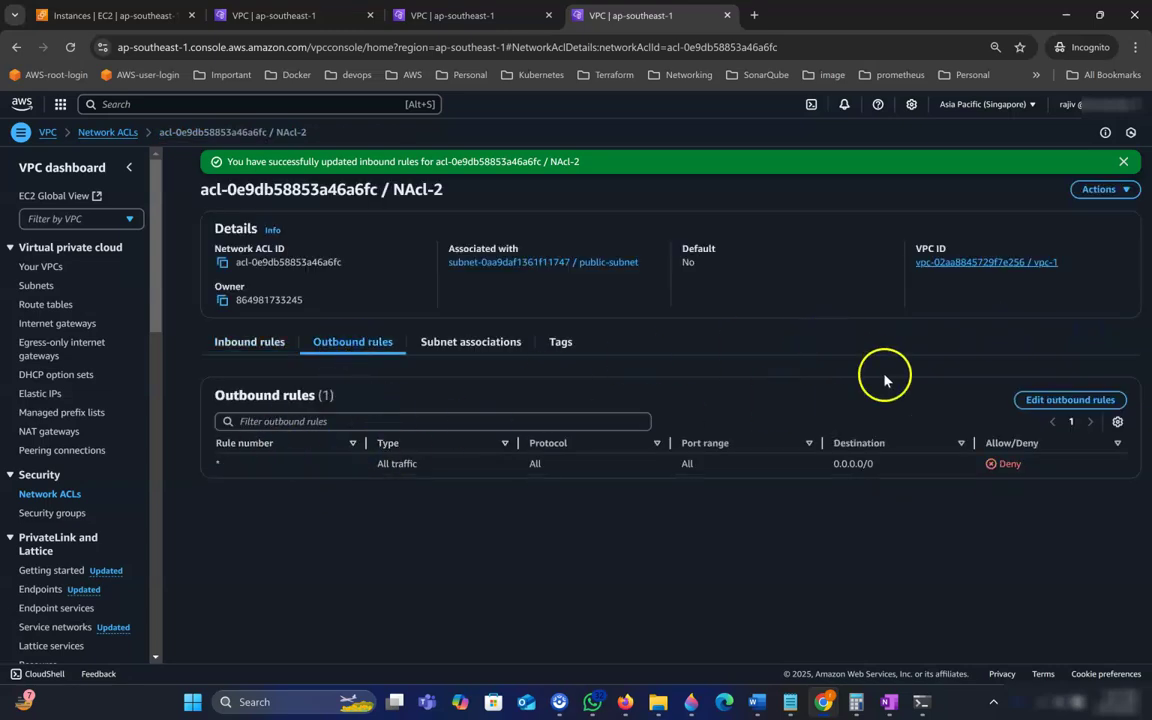
pyautogui.click(1060, 400)
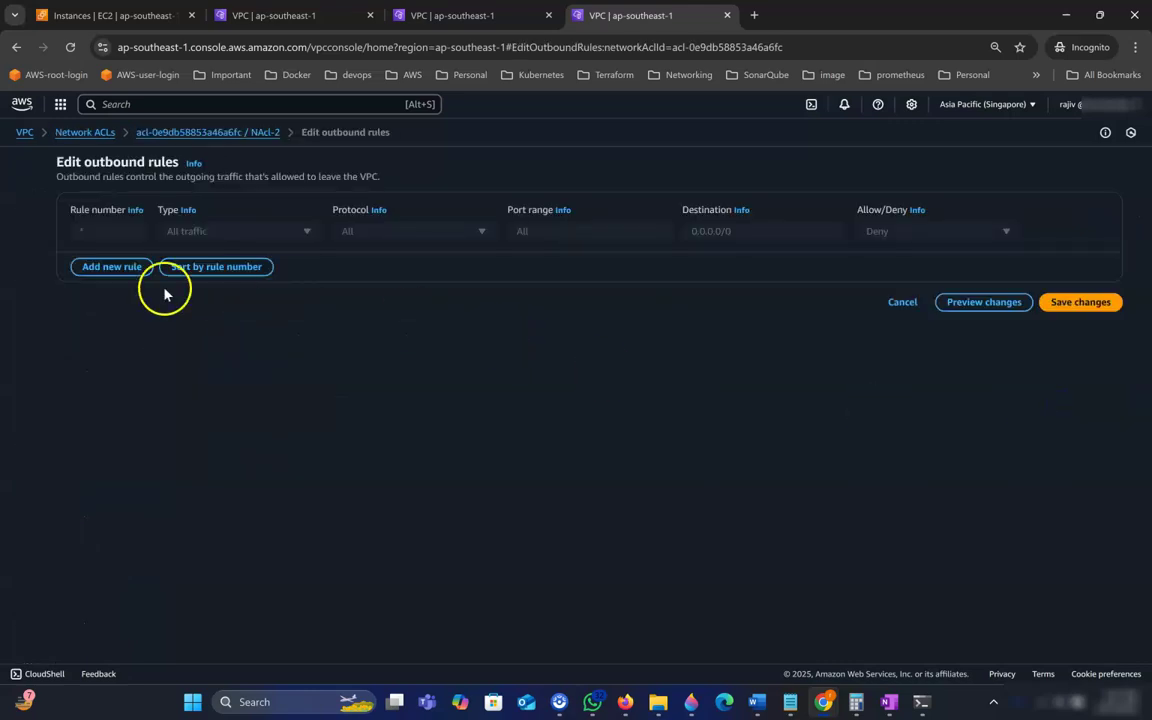
pyautogui.click(120, 266)
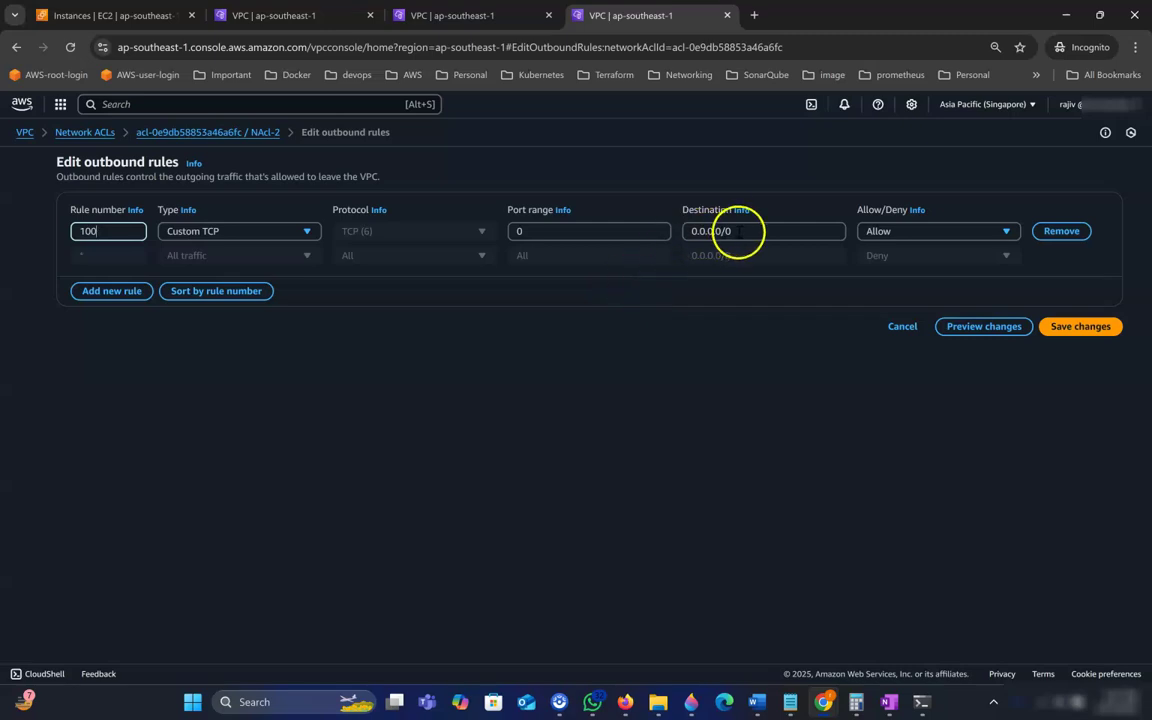
pyautogui.click(207, 234)
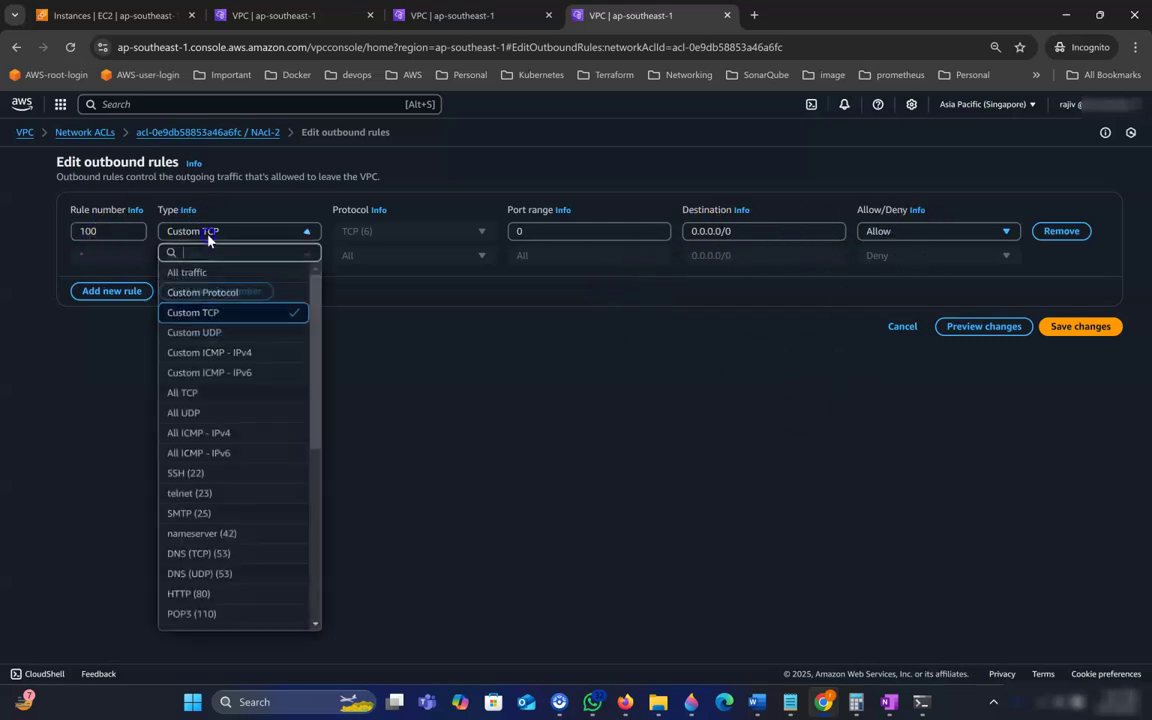
pyautogui.click(235, 272)
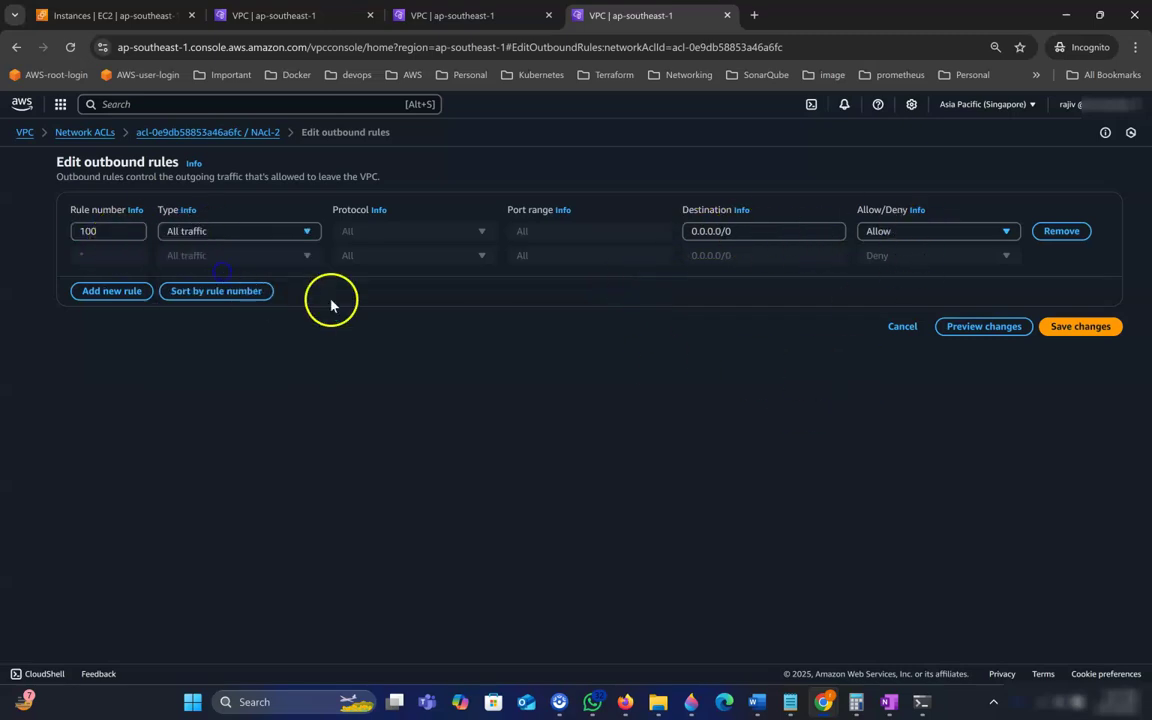
pyautogui.click(1070, 330)
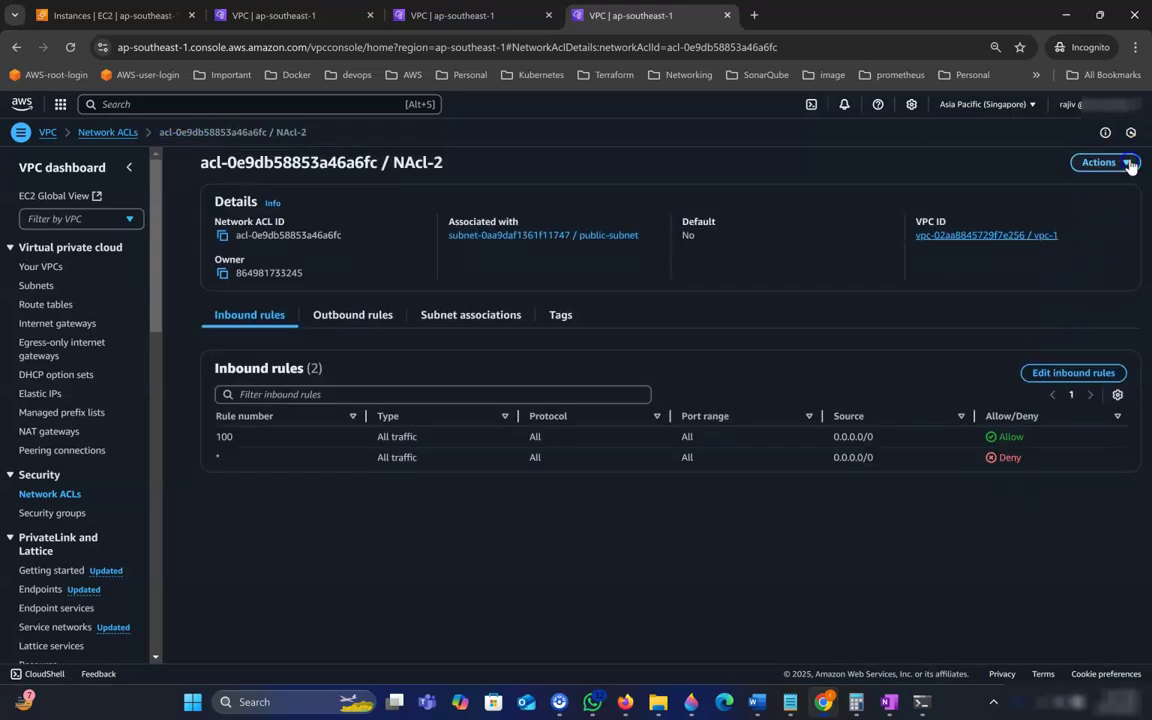
# Retest the web page at 54.254.170.145 by reloading it in the other browser window, and return to NAcl-2
pyautogui.hotkey('alt', 'Tab')
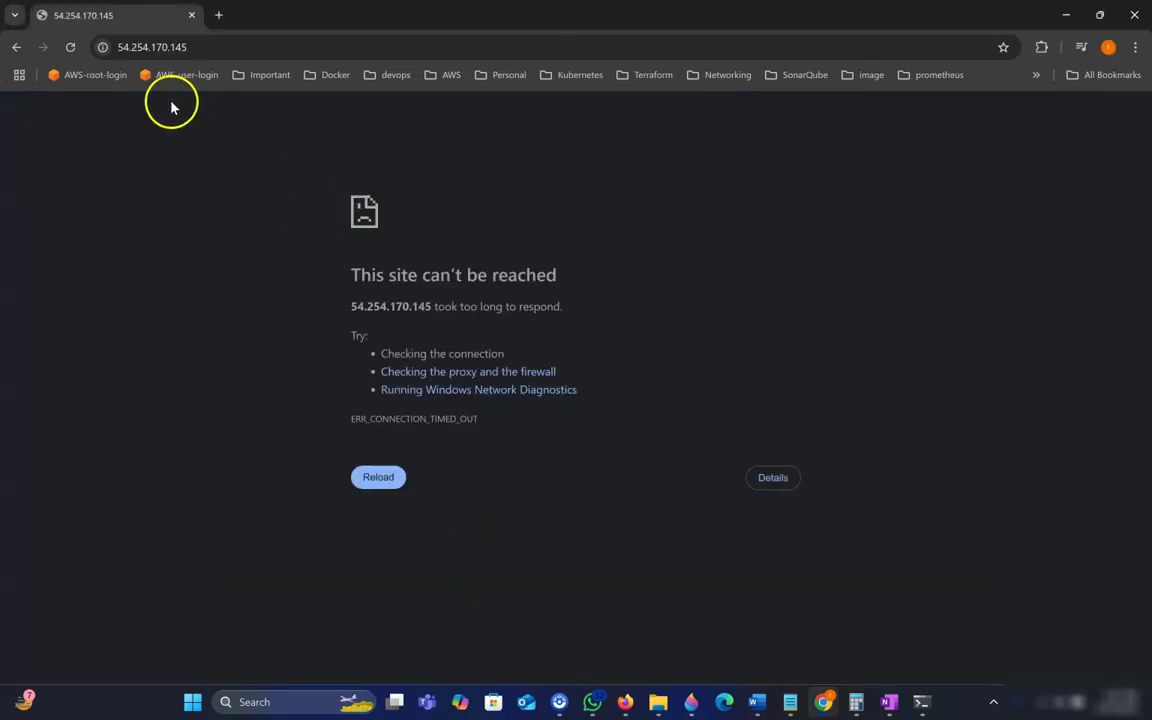
pyautogui.click(70, 48)
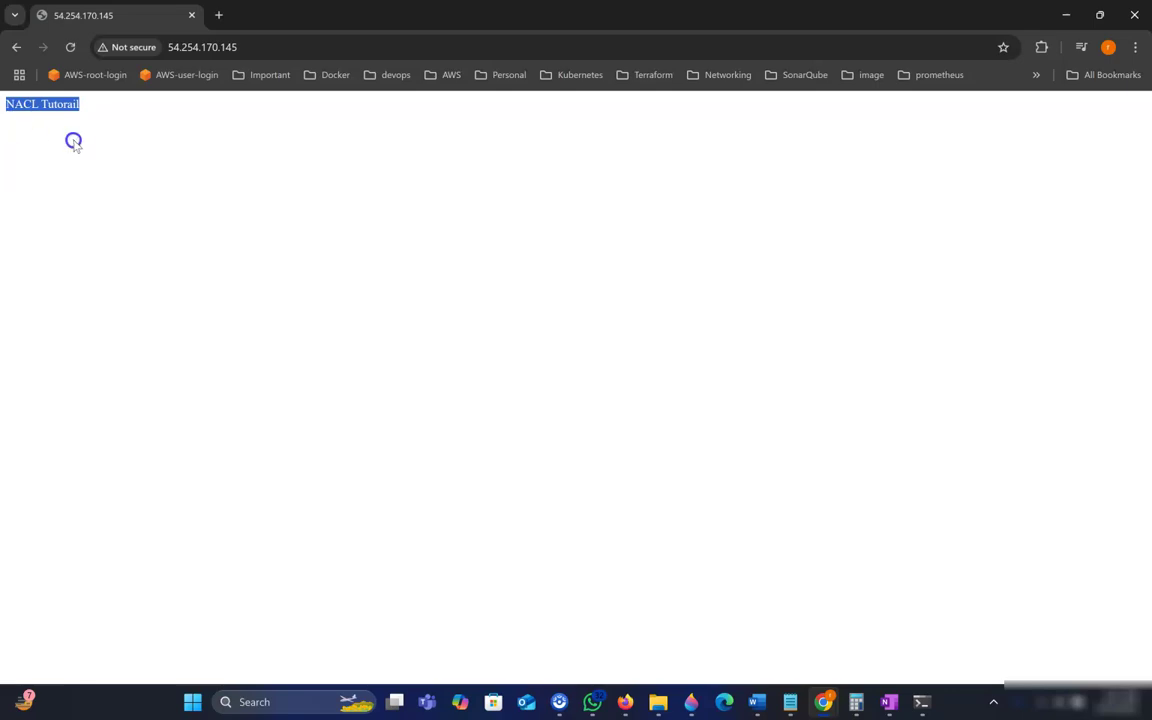
pyautogui.hotkey('alt', 'Tab')
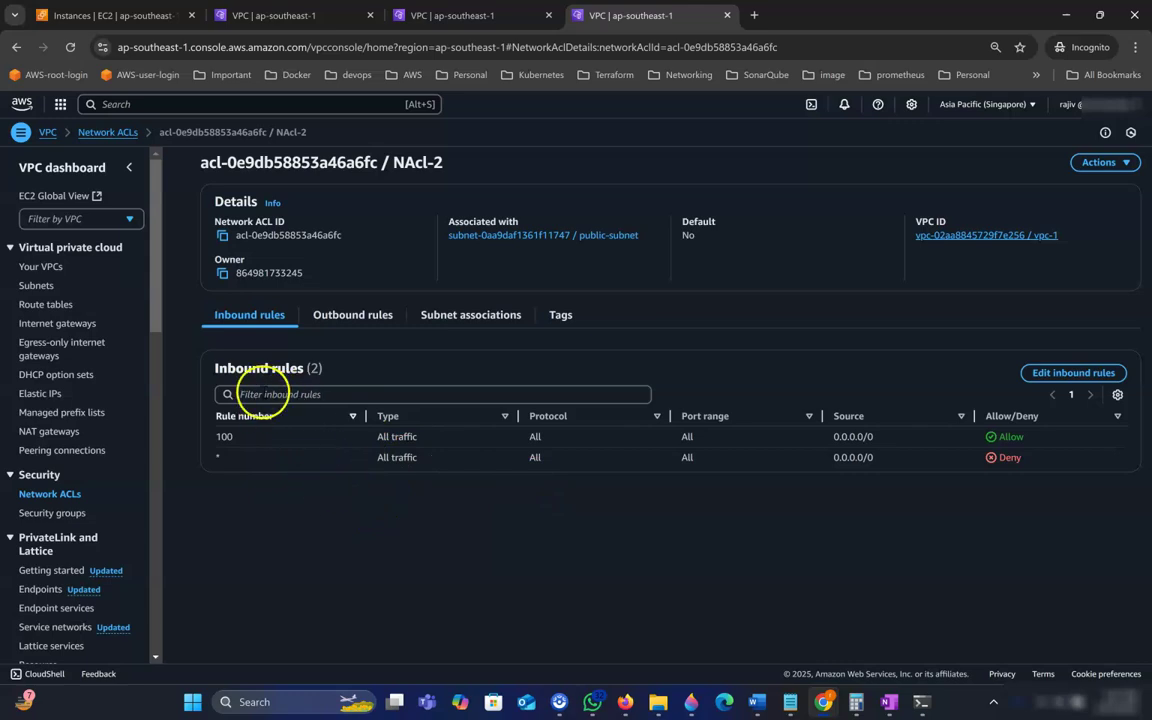
# Add inbound rule 90 to NAcl-2 denying HTTP (80) traffic from 0.0.0.0/0 and save the changes
pyautogui.click(1076, 374)
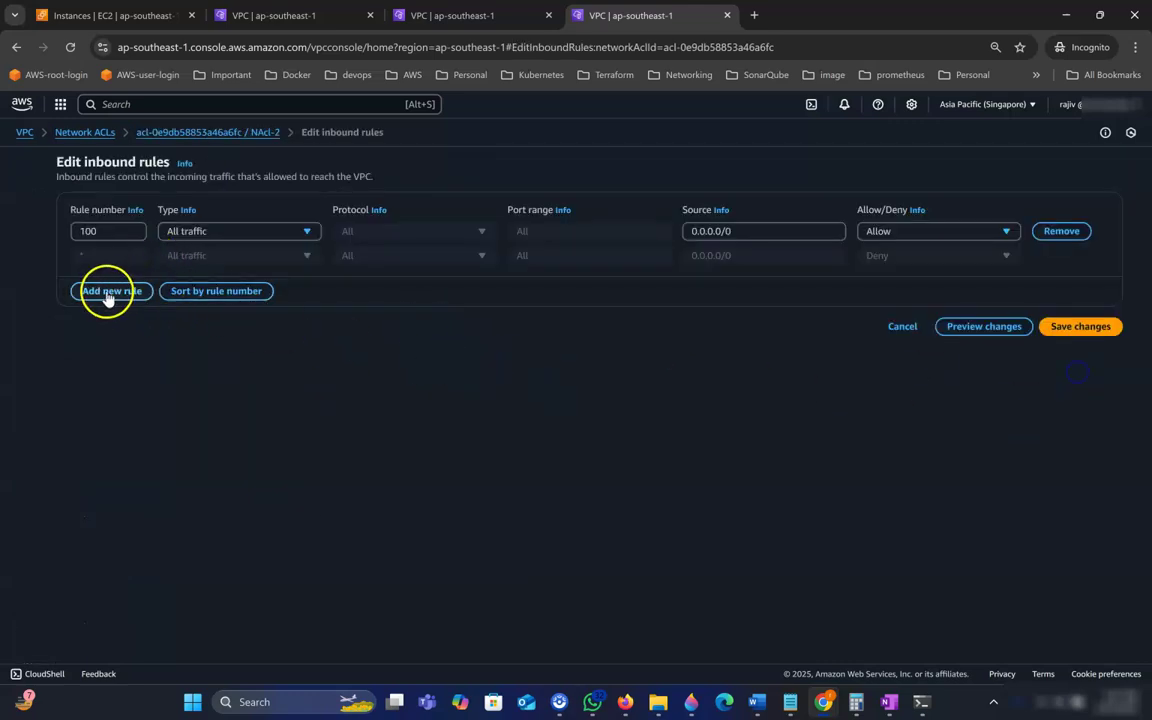
pyautogui.click(133, 295)
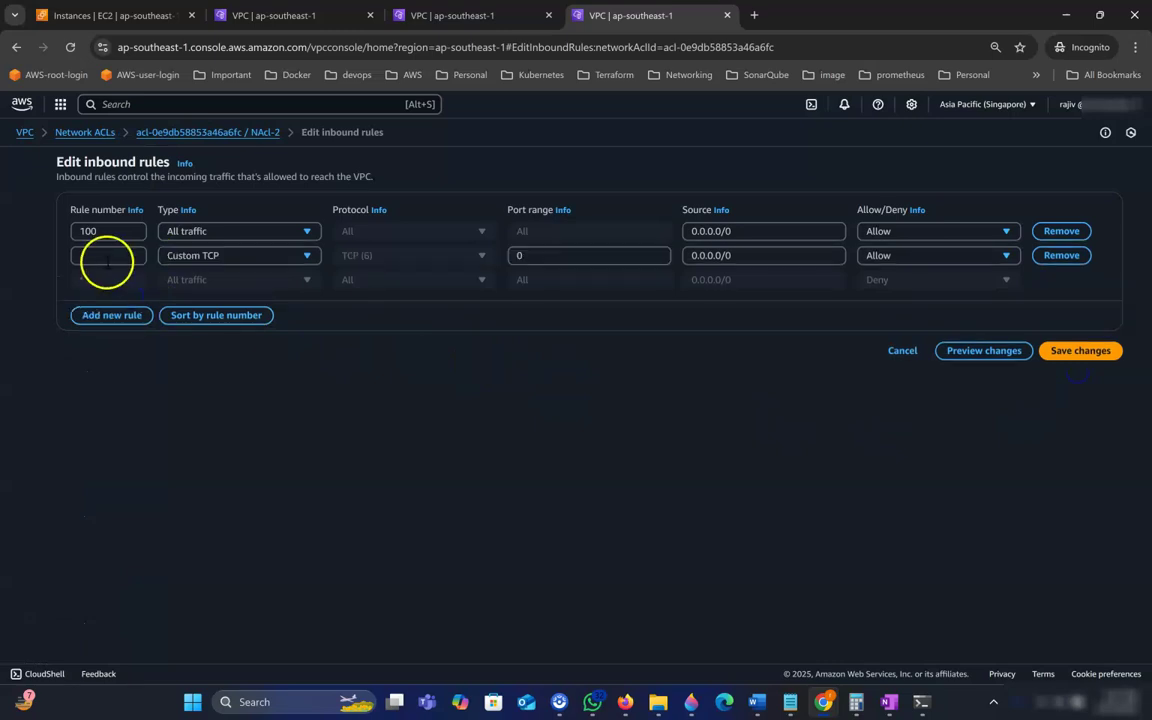
pyautogui.write('90')
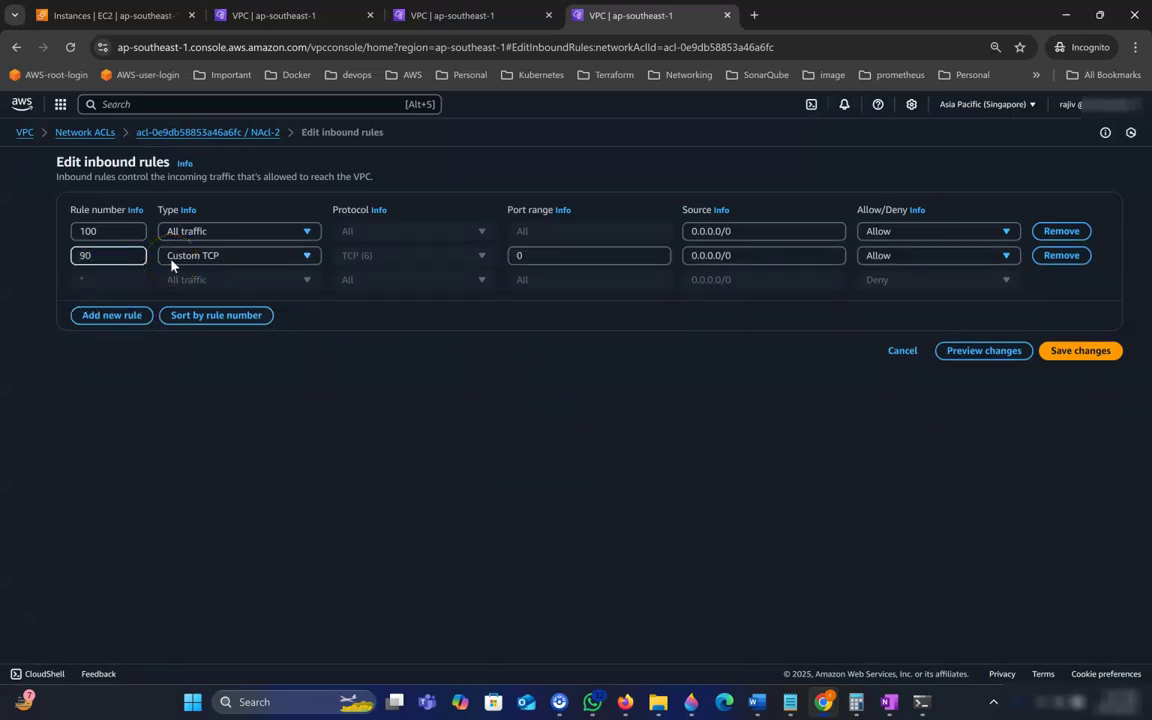
pyautogui.click(172, 258)
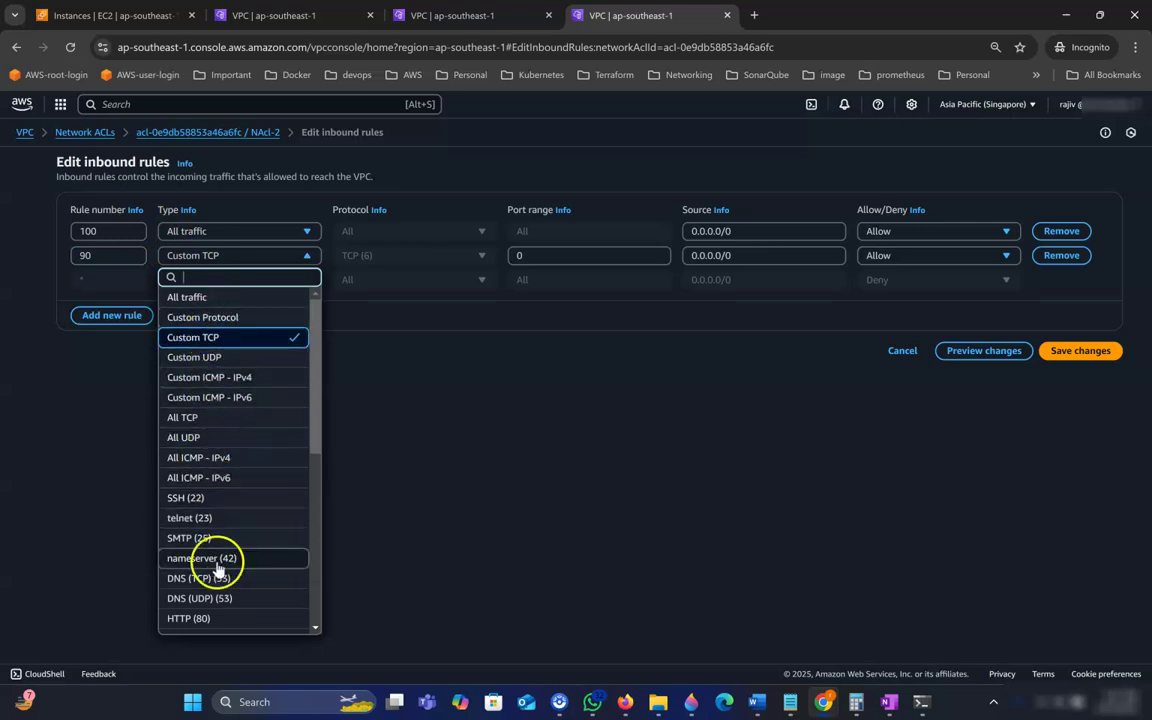
pyautogui.click(213, 618)
pyautogui.click(926, 258)
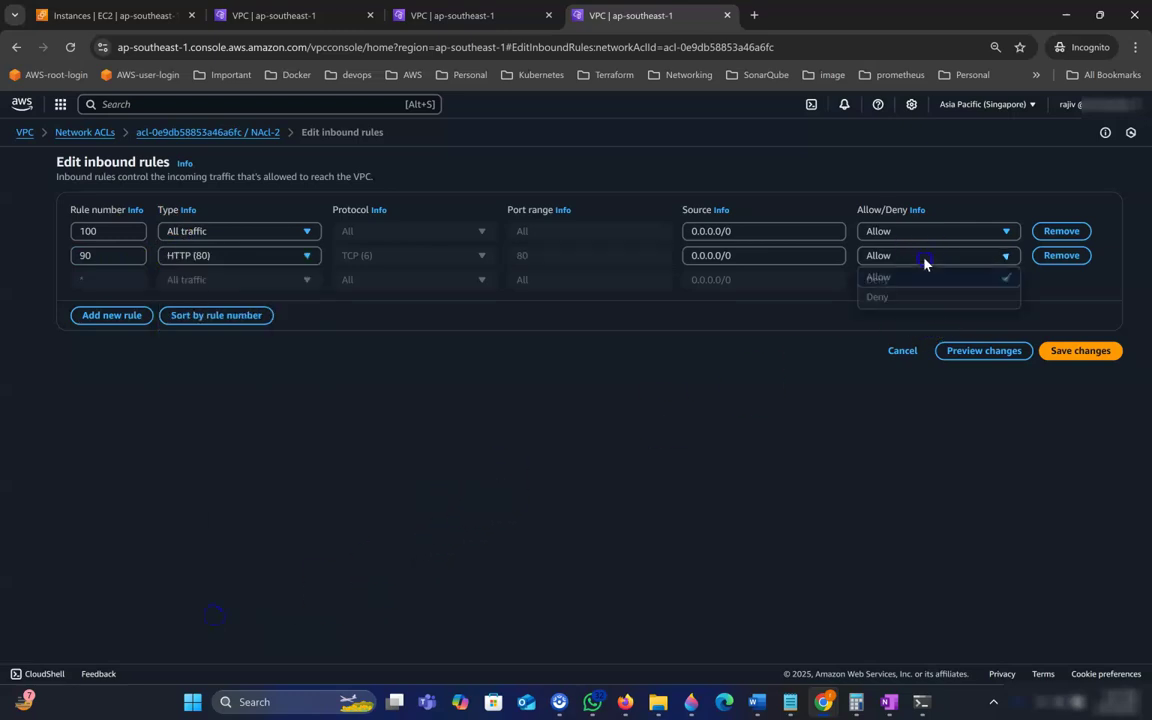
pyautogui.click(915, 298)
pyautogui.click(1057, 351)
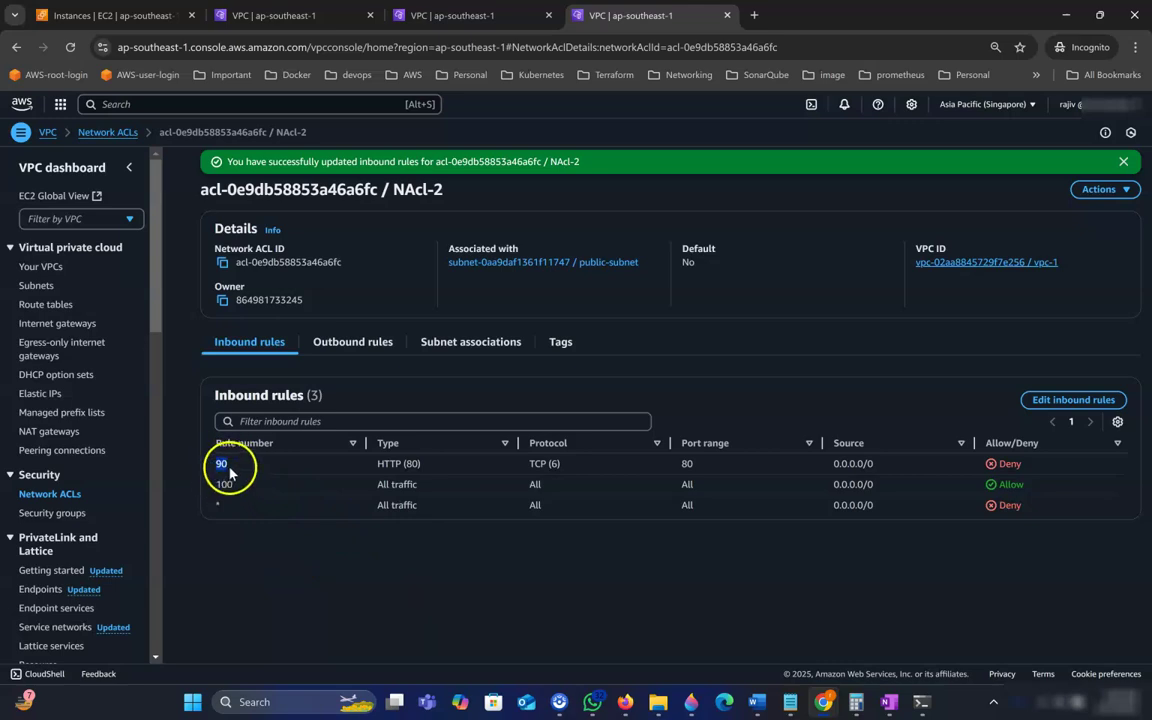
# Retest port 80 access by reloading the web page at 54.254.170.145, and return to NAcl-2's inbound rules
pyautogui.click(250, 513)
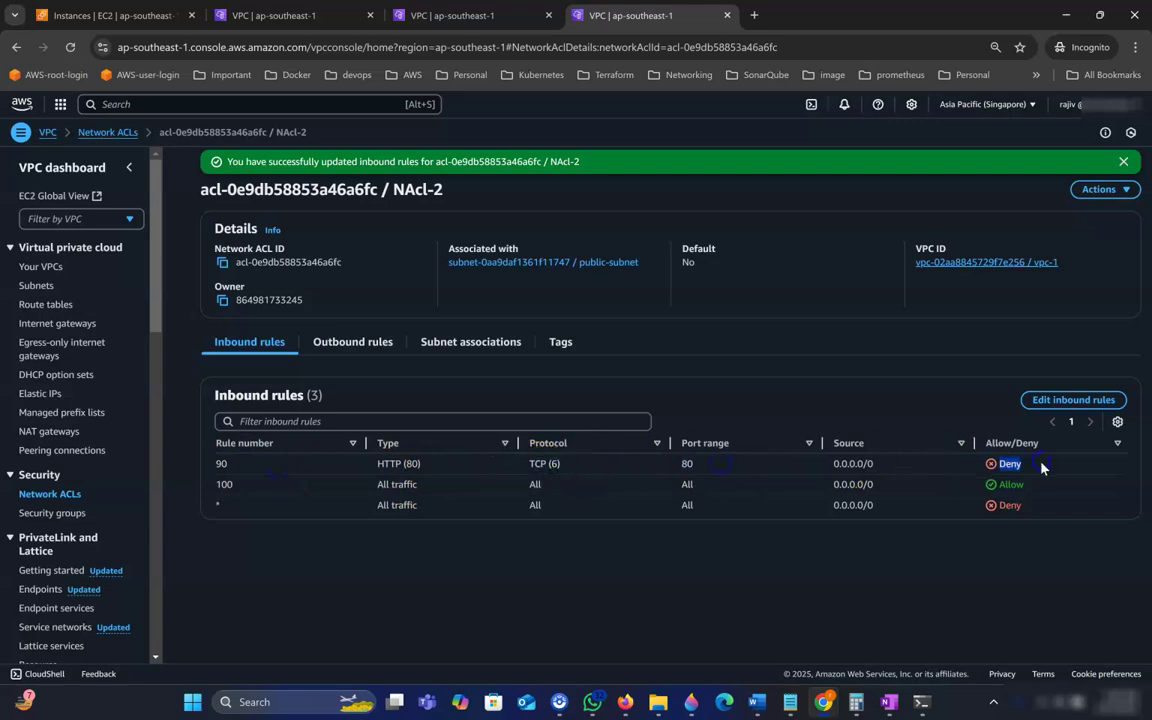
pyautogui.hotkey('alt', 'Tab')
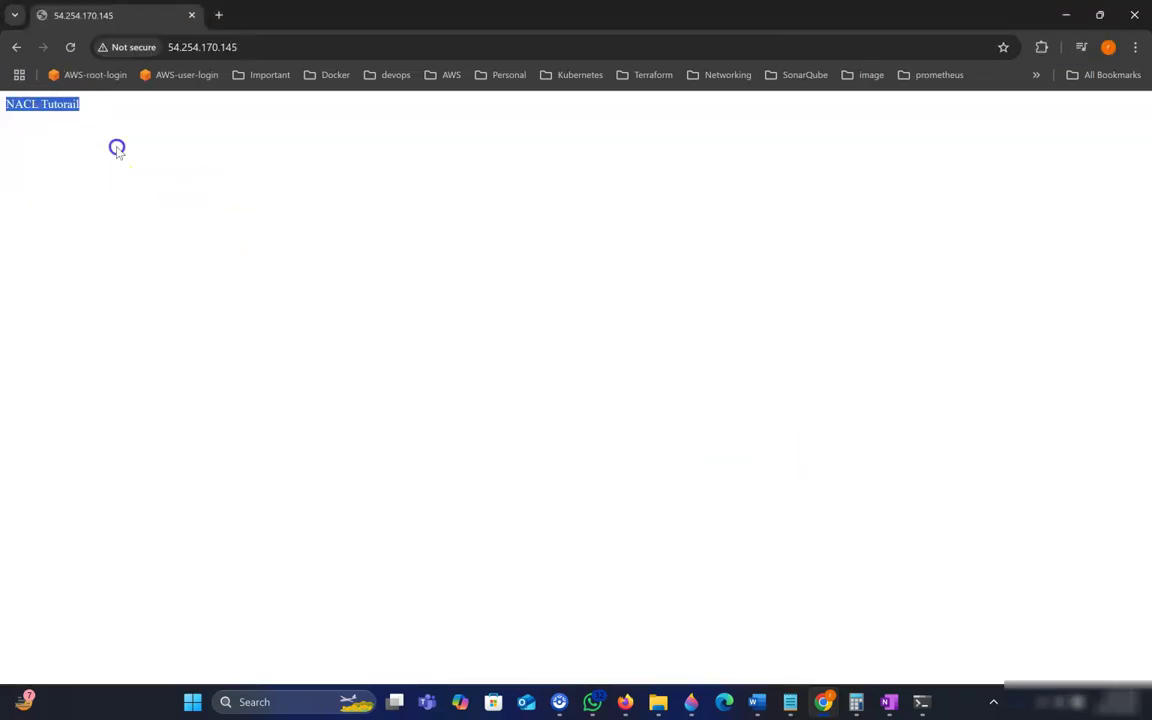
pyautogui.click(70, 47)
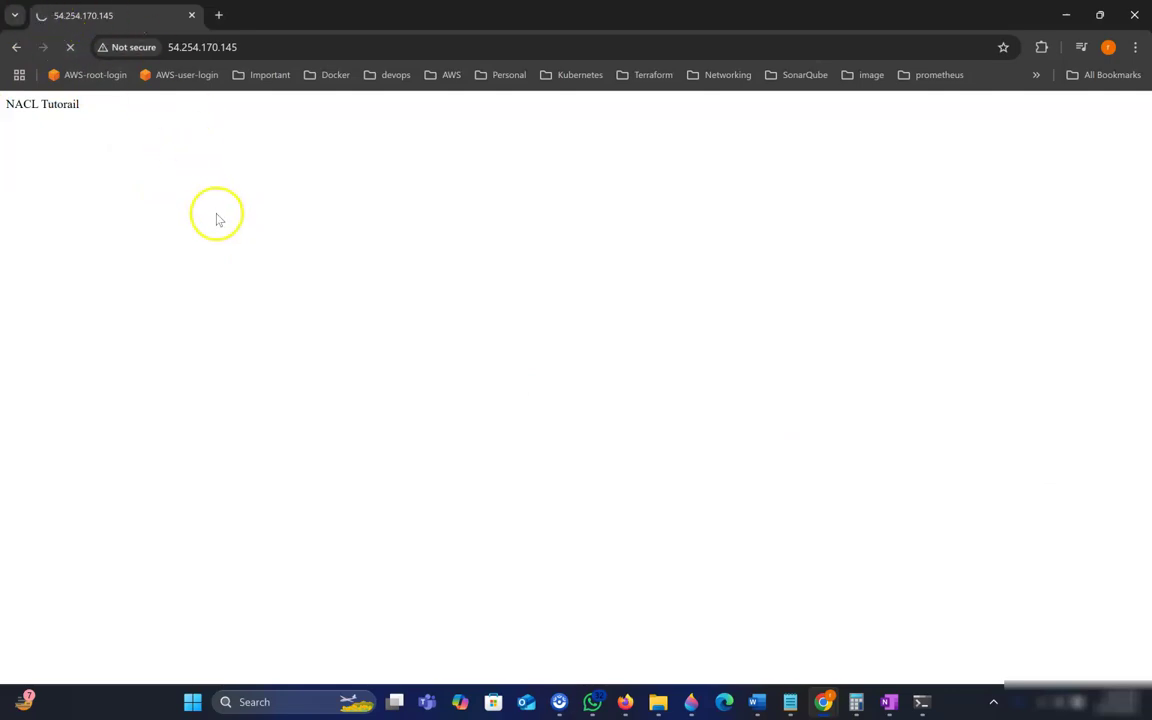
pyautogui.hotkey('alt', 'Tab')
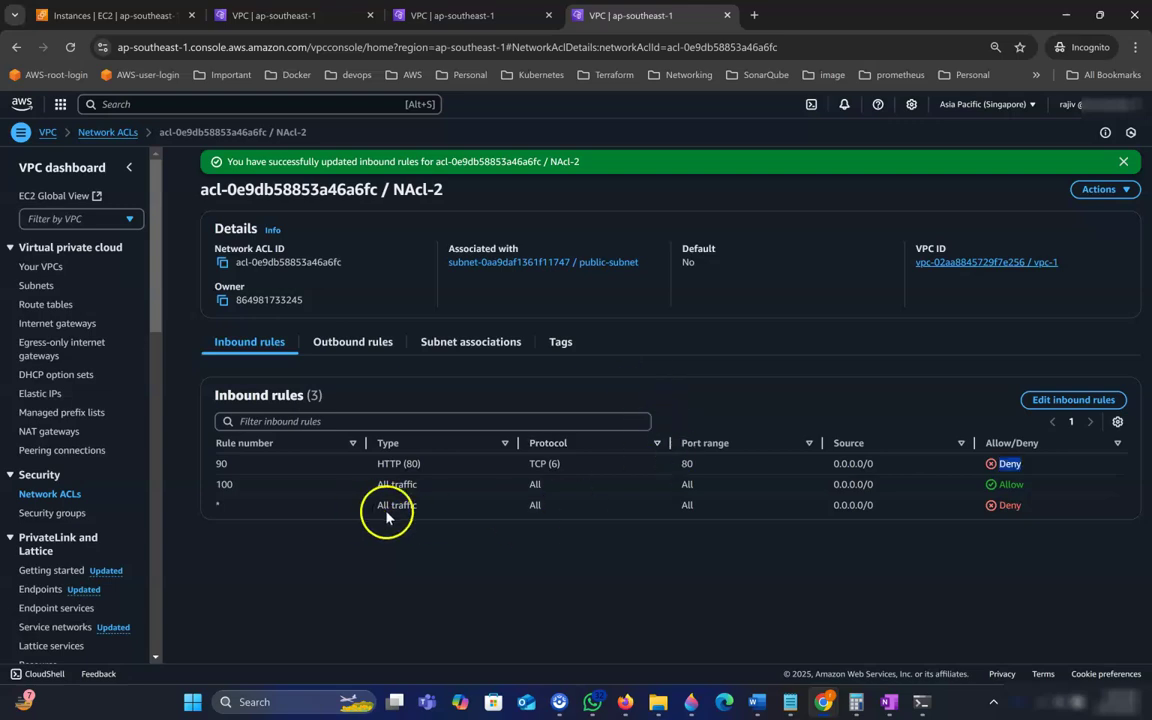
# Renumber NAcl-2's inbound HTTP (80) deny rule to 200 and save the changes
pyautogui.click(1070, 399)
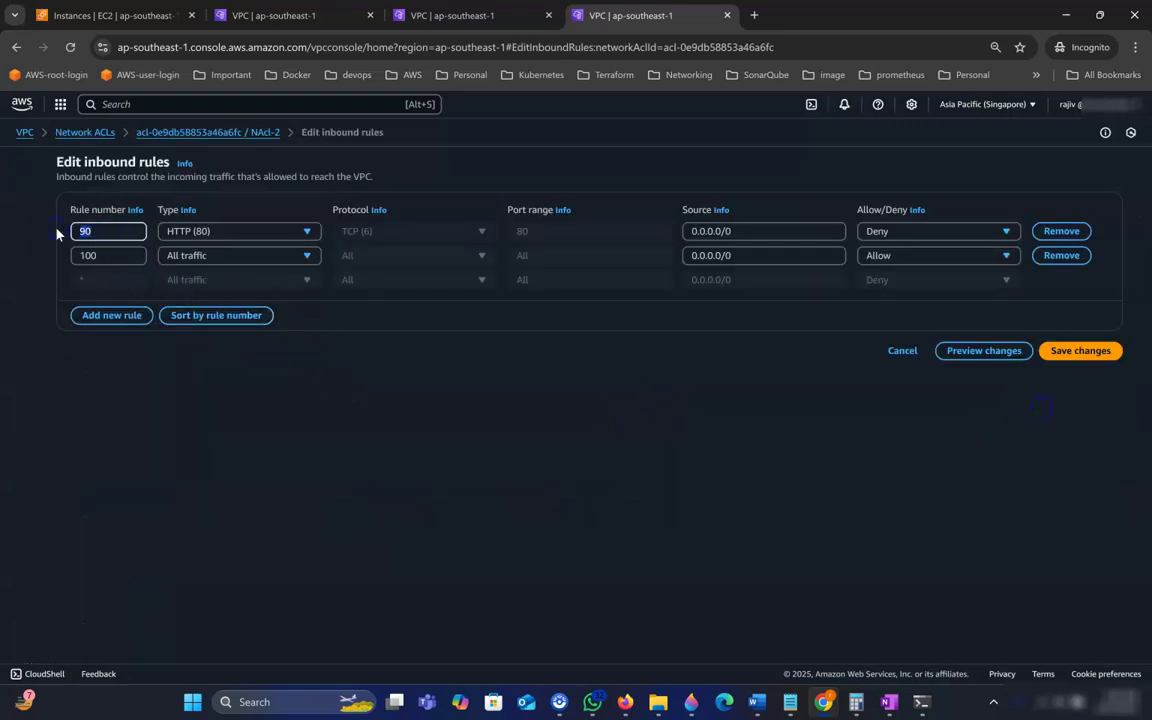
pyautogui.write('200')
pyautogui.click(1076, 358)
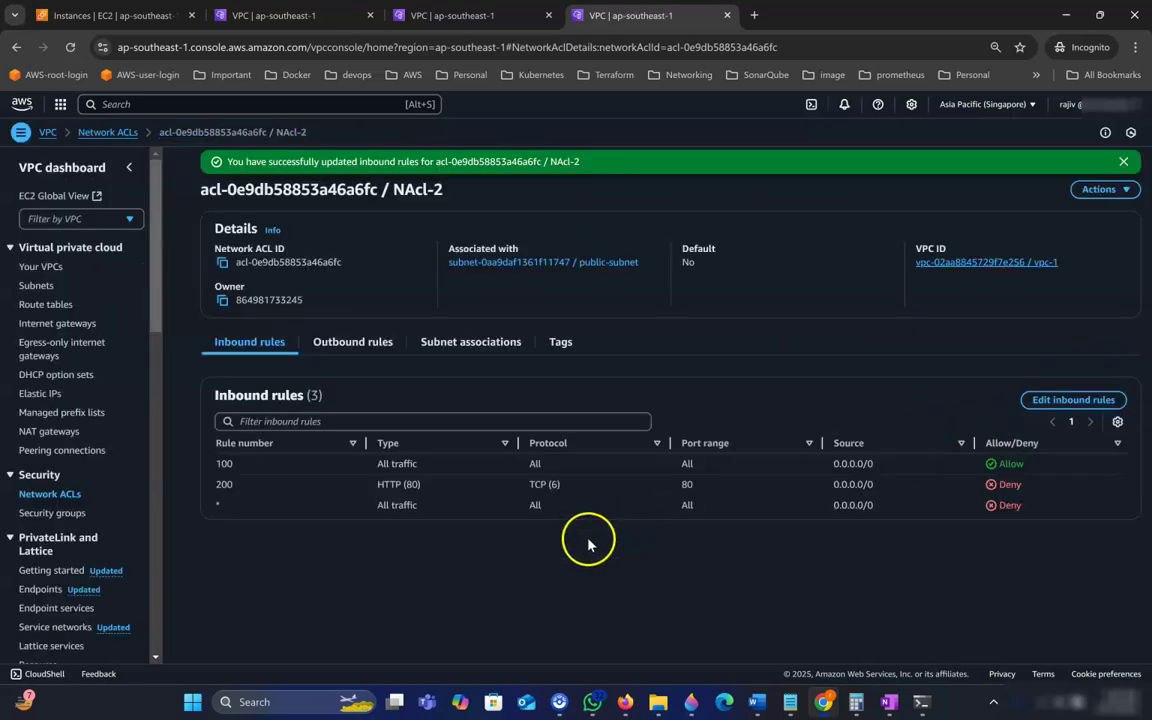
# Examine the order and the allow/deny actions of inbound rules 100 and 200 in NAcl-2
pyautogui.moveTo(222, 484); pyautogui.dragTo(900, 489)
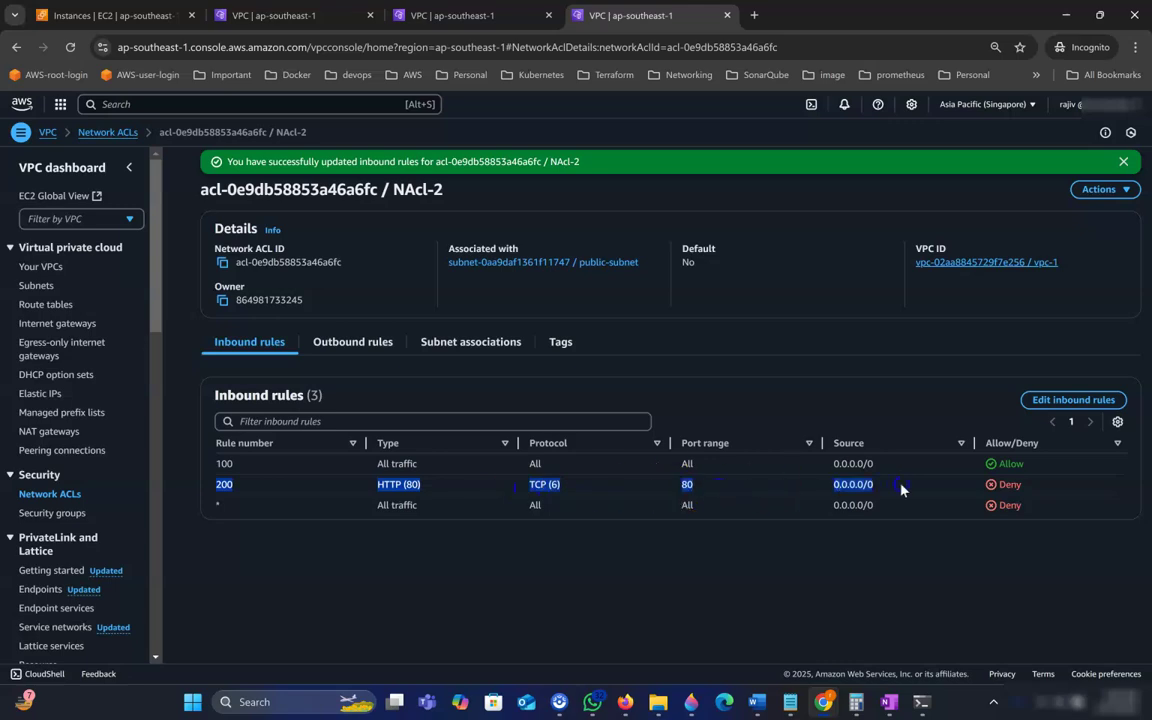
pyautogui.click(900, 489)
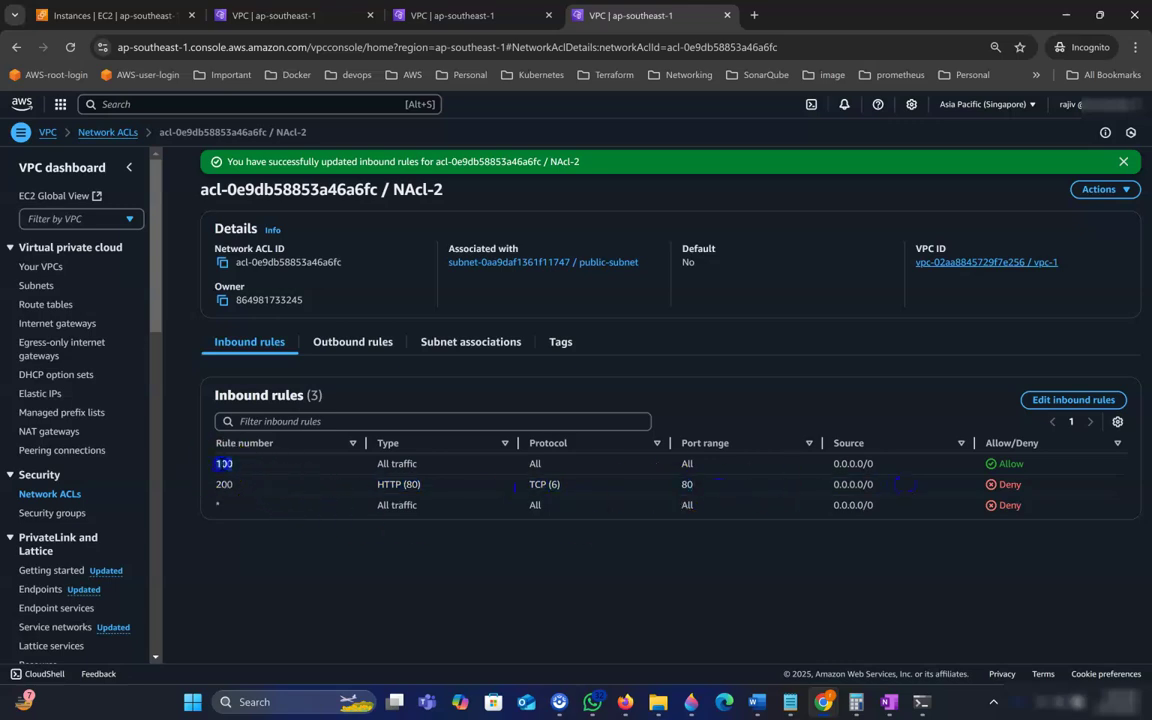
pyautogui.moveTo(705, 463); pyautogui.dragTo(990, 465)
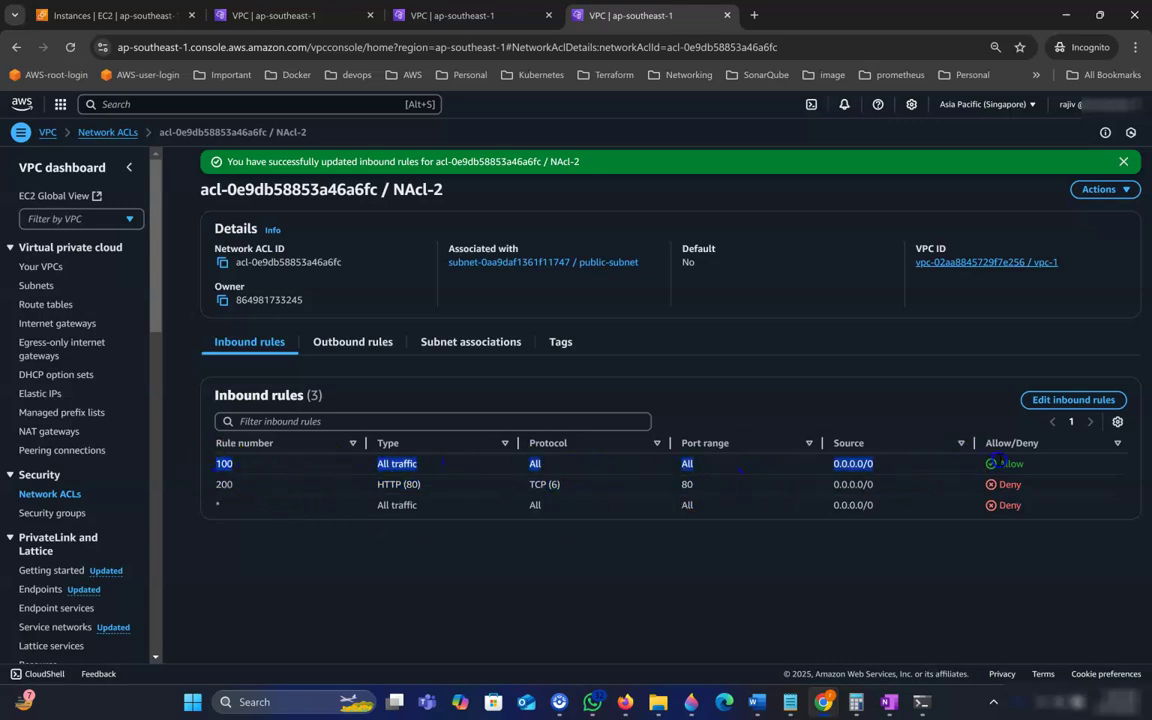
pyautogui.moveTo(377, 484); pyautogui.dragTo(412, 484)
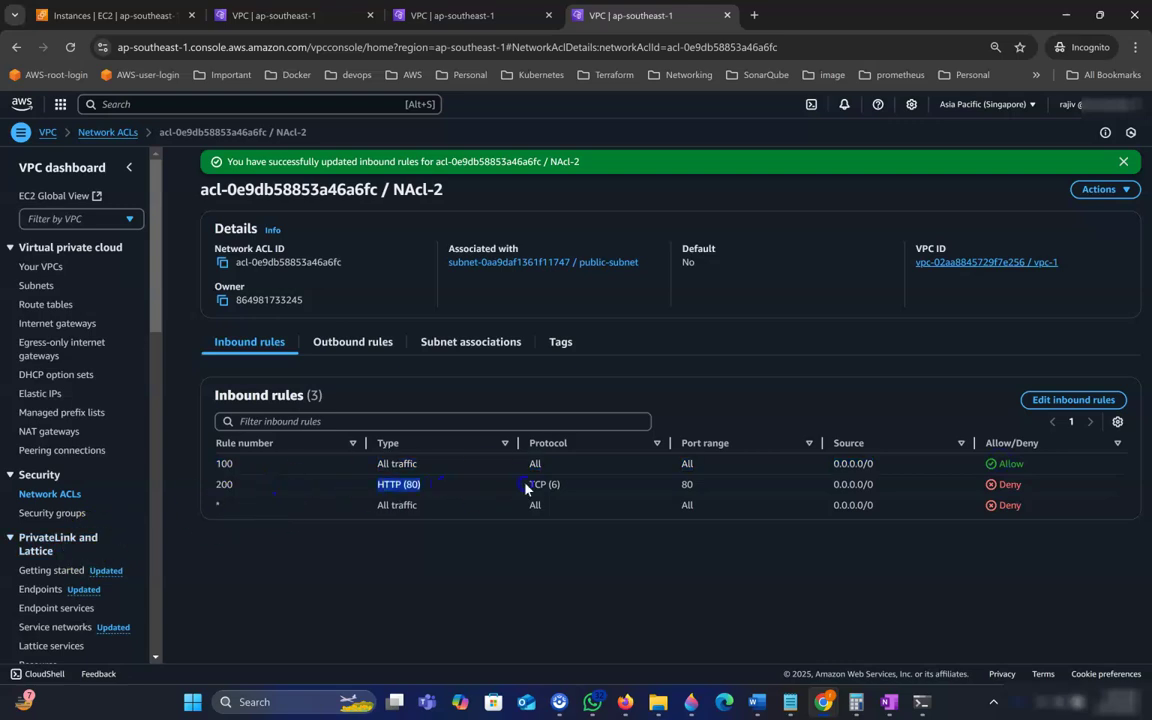
pyautogui.moveTo(230, 497); pyautogui.dragTo(207, 487)
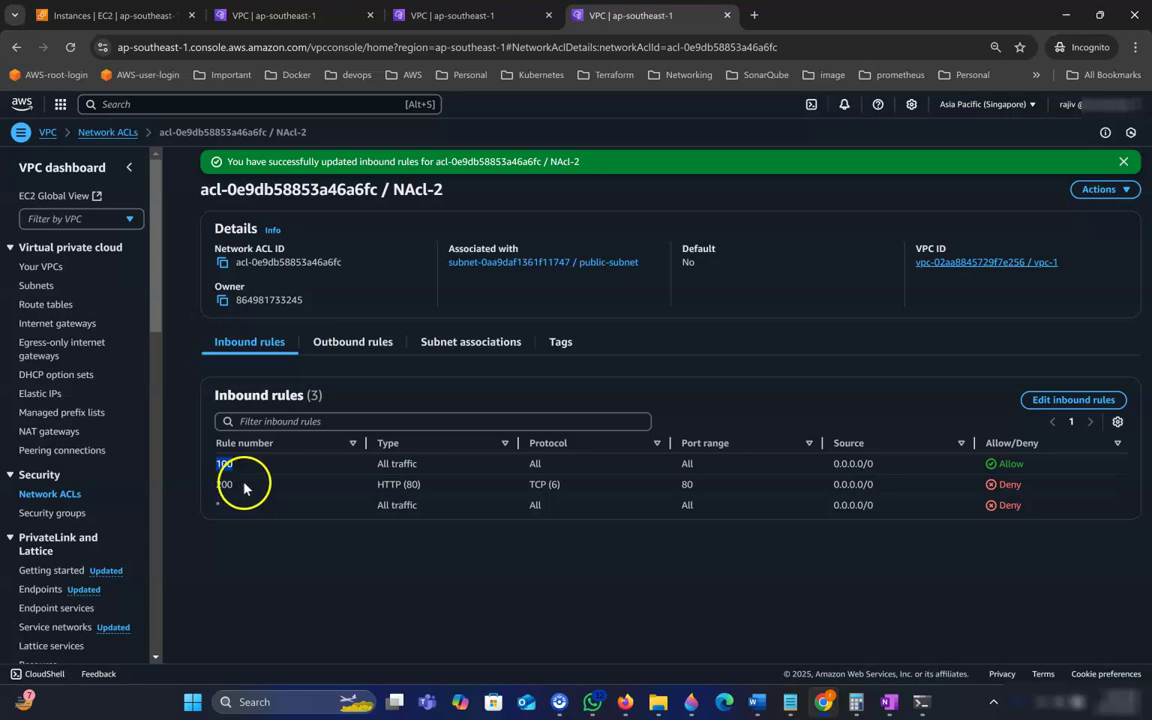
pyautogui.click(245, 478)
pyautogui.doubleClick(218, 466)
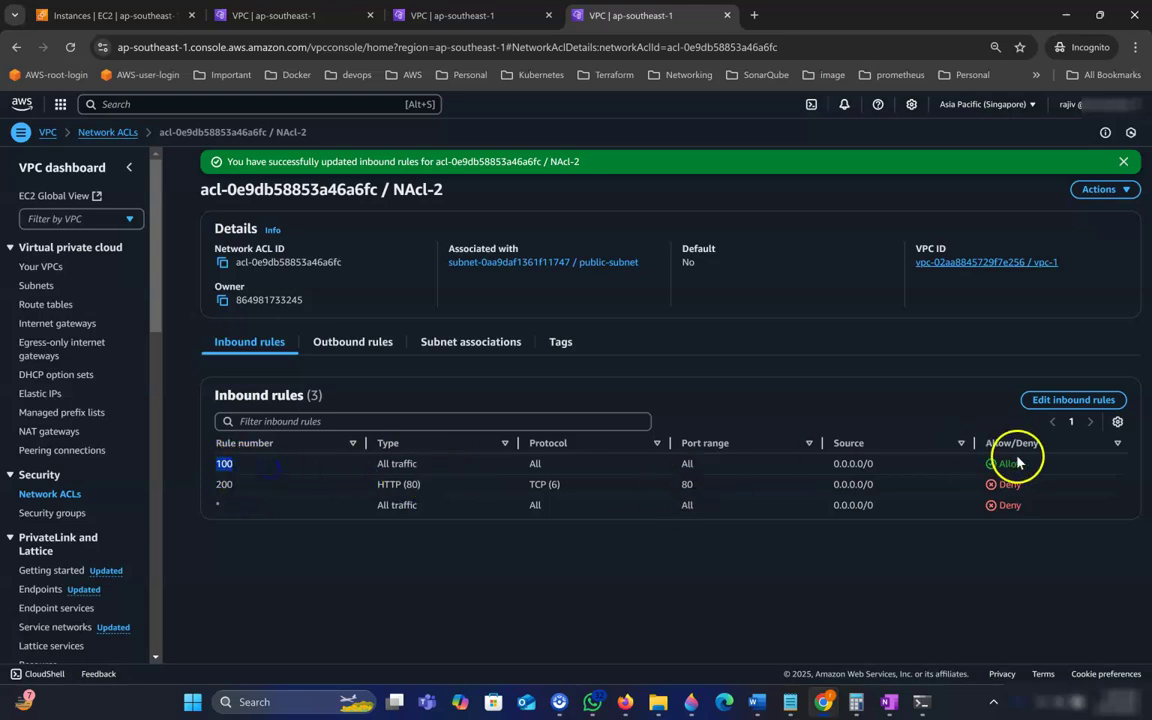
pyautogui.moveTo(249, 486); pyautogui.dragTo(180, 440)
pyautogui.click(282, 517)
# Reload the web page at 54.254.170.145 to test the new rule order, and go back to NAcl-2
pyautogui.hotkey('alt', 'Tab')
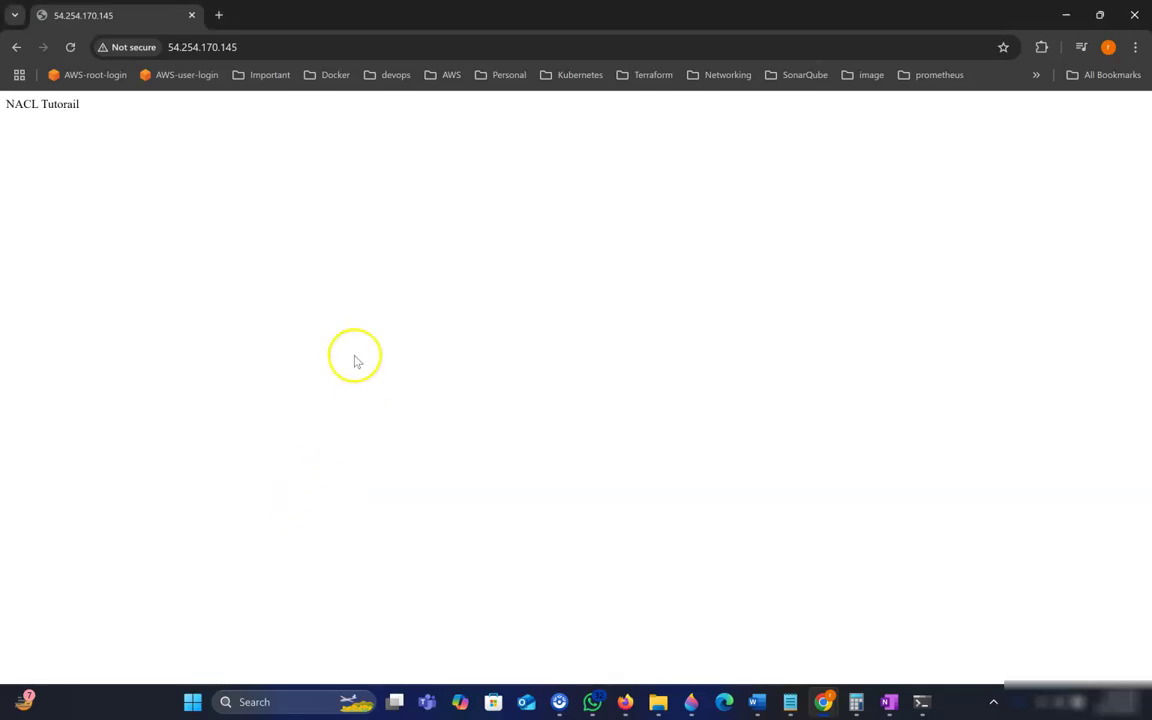
pyautogui.click(73, 47)
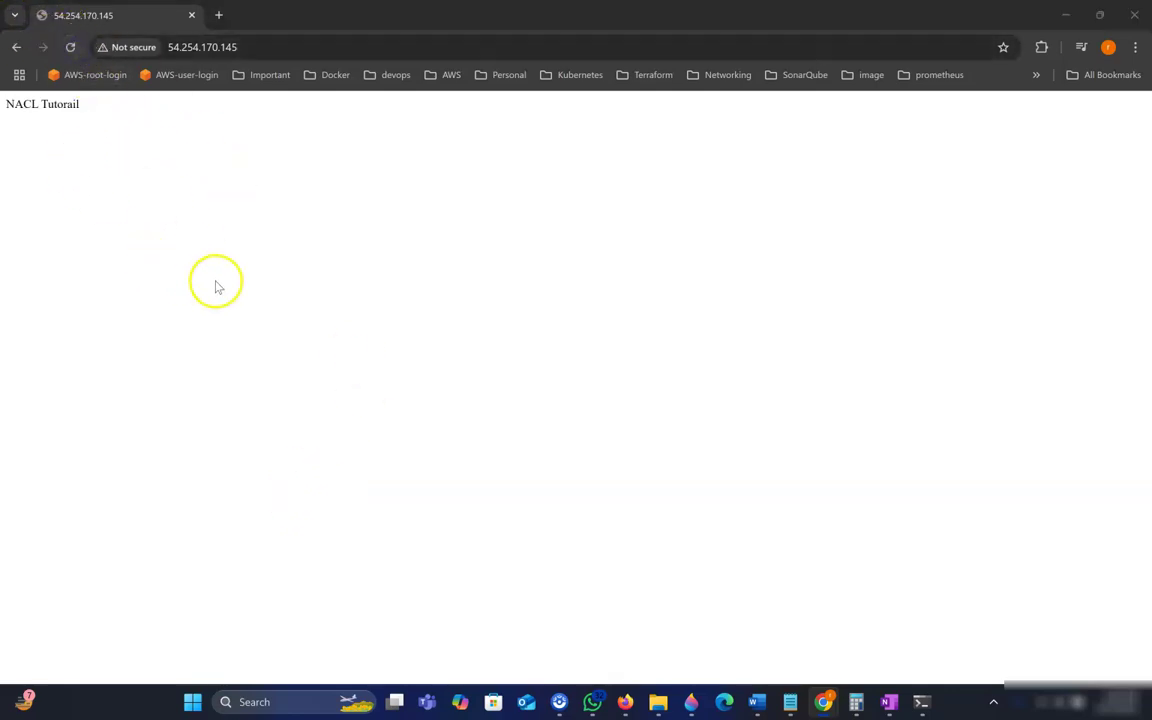
pyautogui.hotkey('alt', 'Tab')
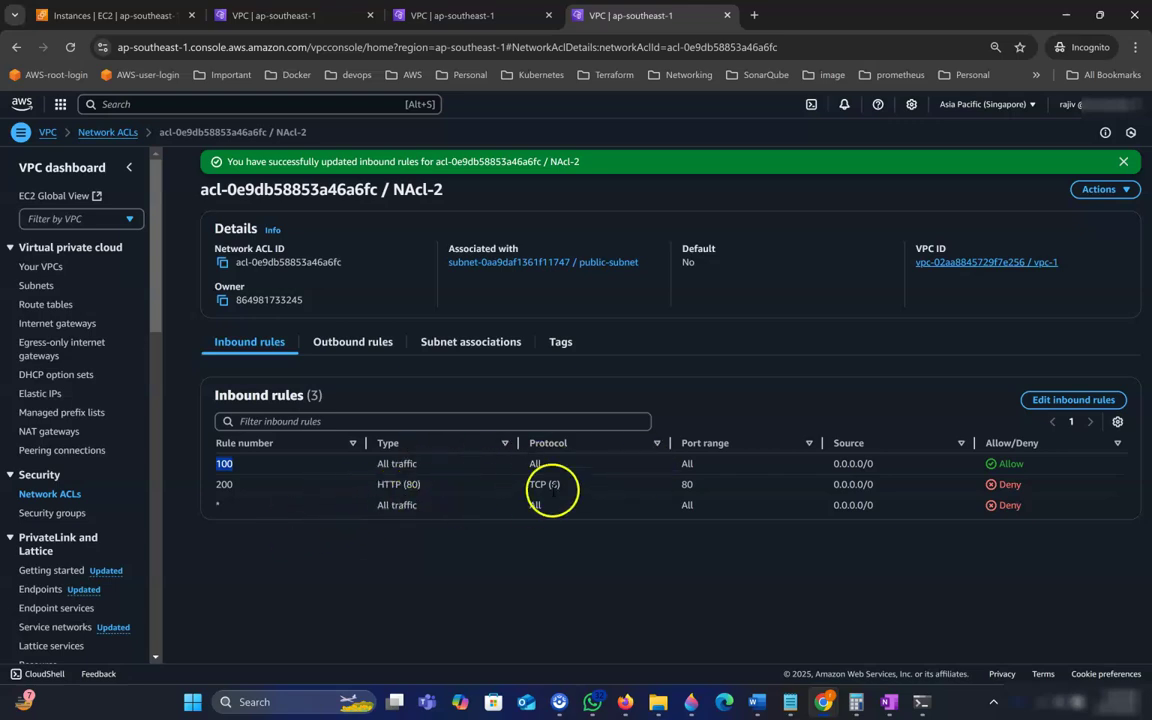
# Set NAcl-2's outbound rule 100 for all traffic to Deny and save the changes
pyautogui.click(362, 341)
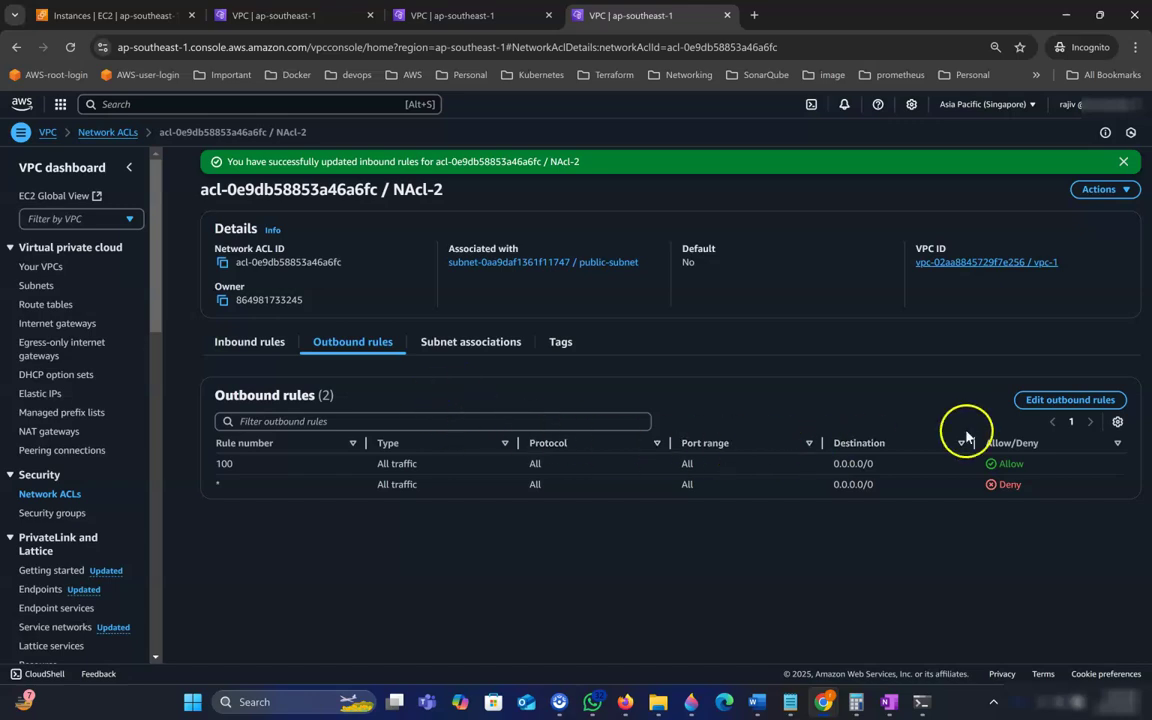
pyautogui.click(1078, 405)
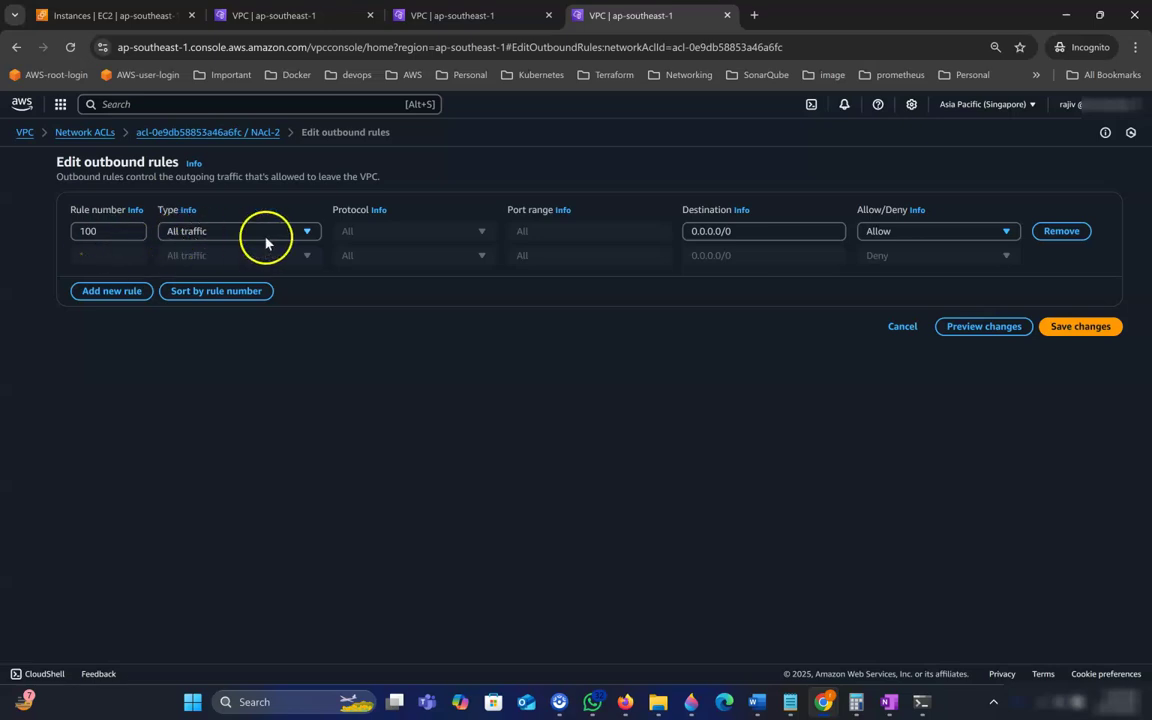
pyautogui.click(975, 233)
pyautogui.click(877, 273)
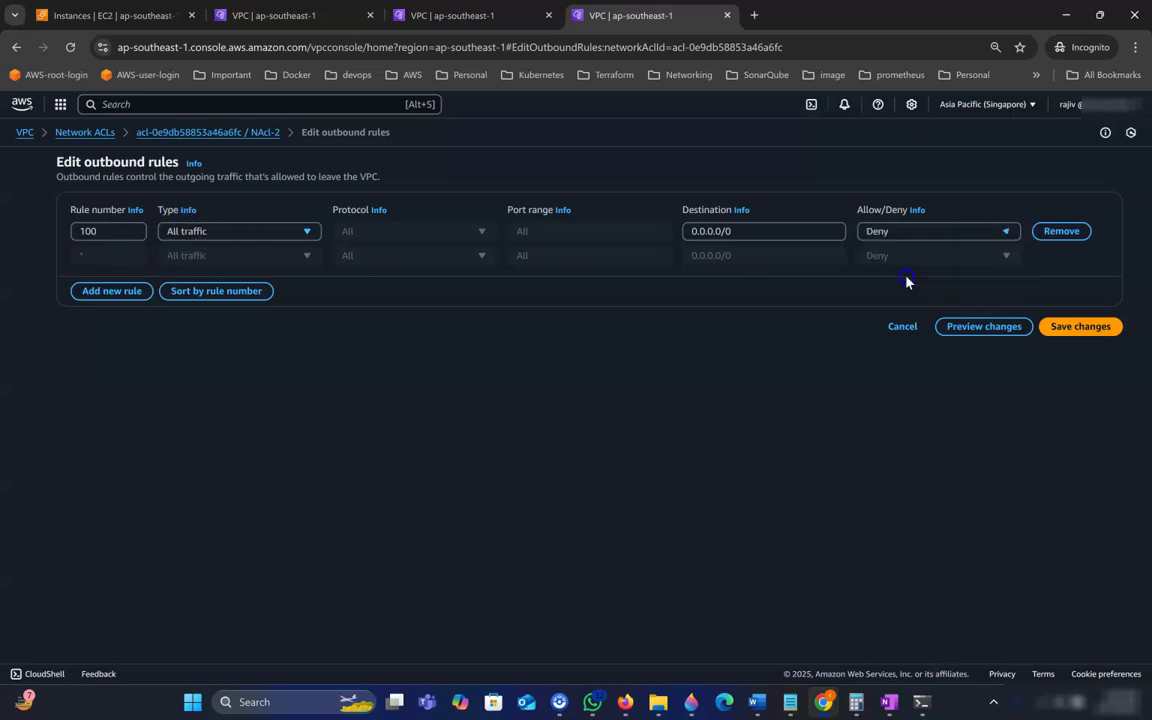
pyautogui.click(1078, 328)
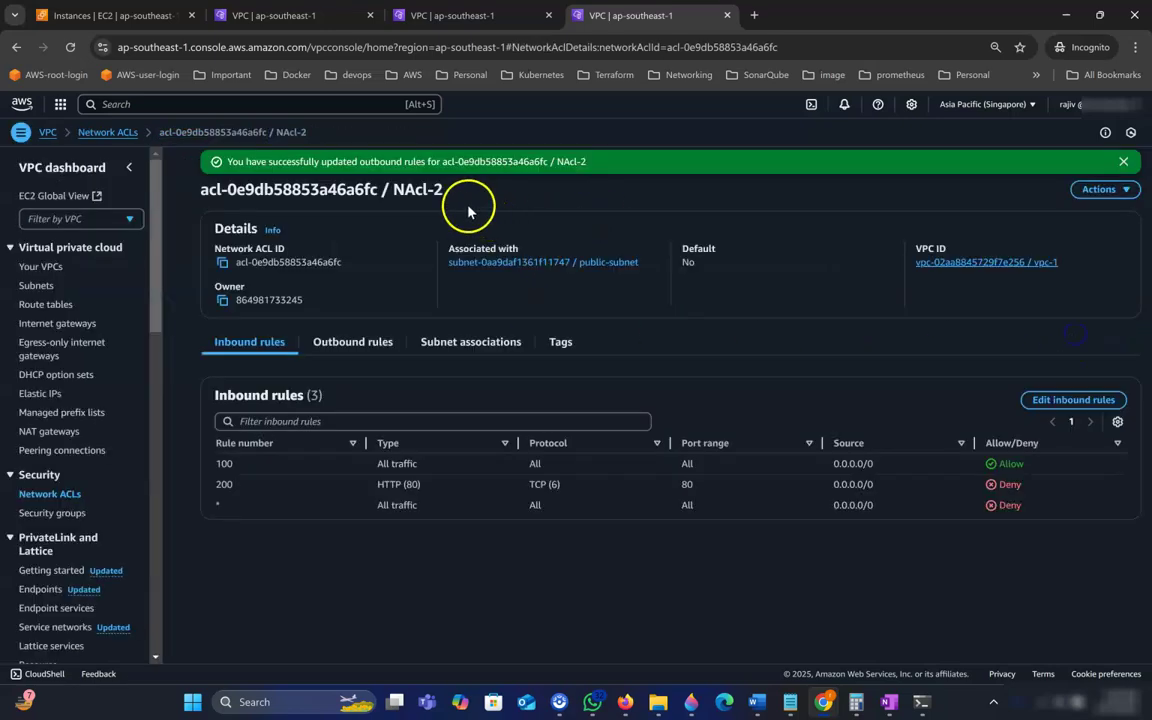
# Reload the web page at 54.254.170.145 to test the outbound denial, return to NAcl-2 and dismiss the notification
pyautogui.hotkey('alt', 'Tab')
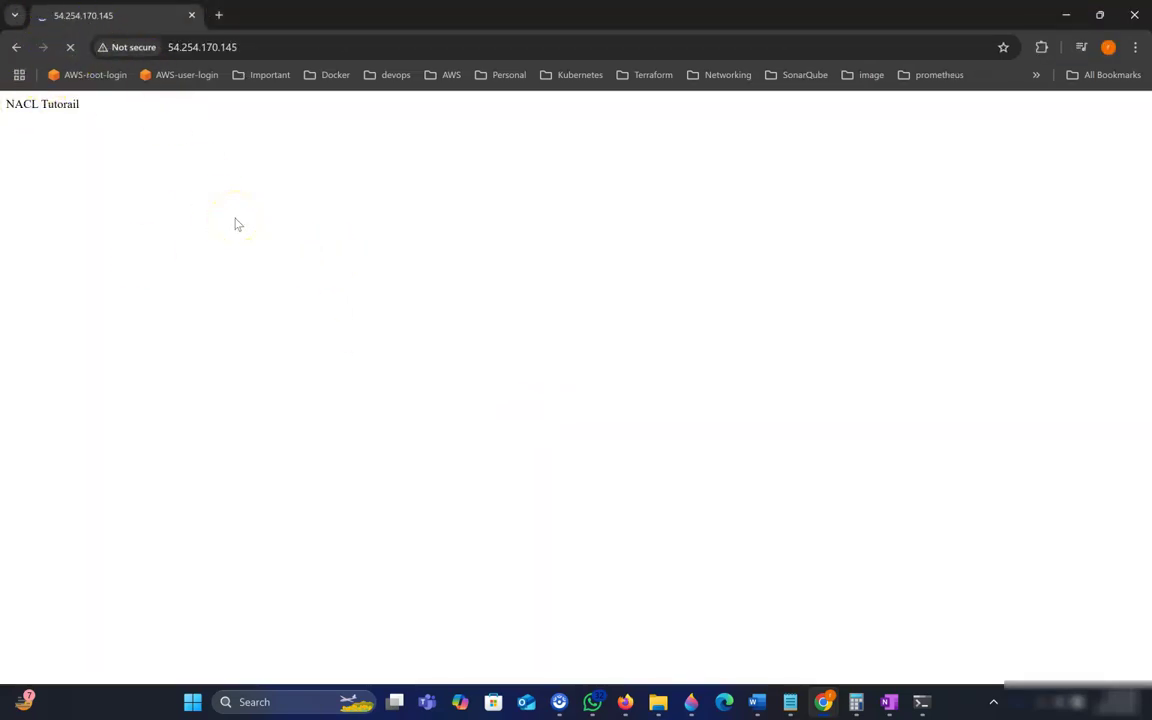
pyautogui.hotkey('alt', 'Tab')
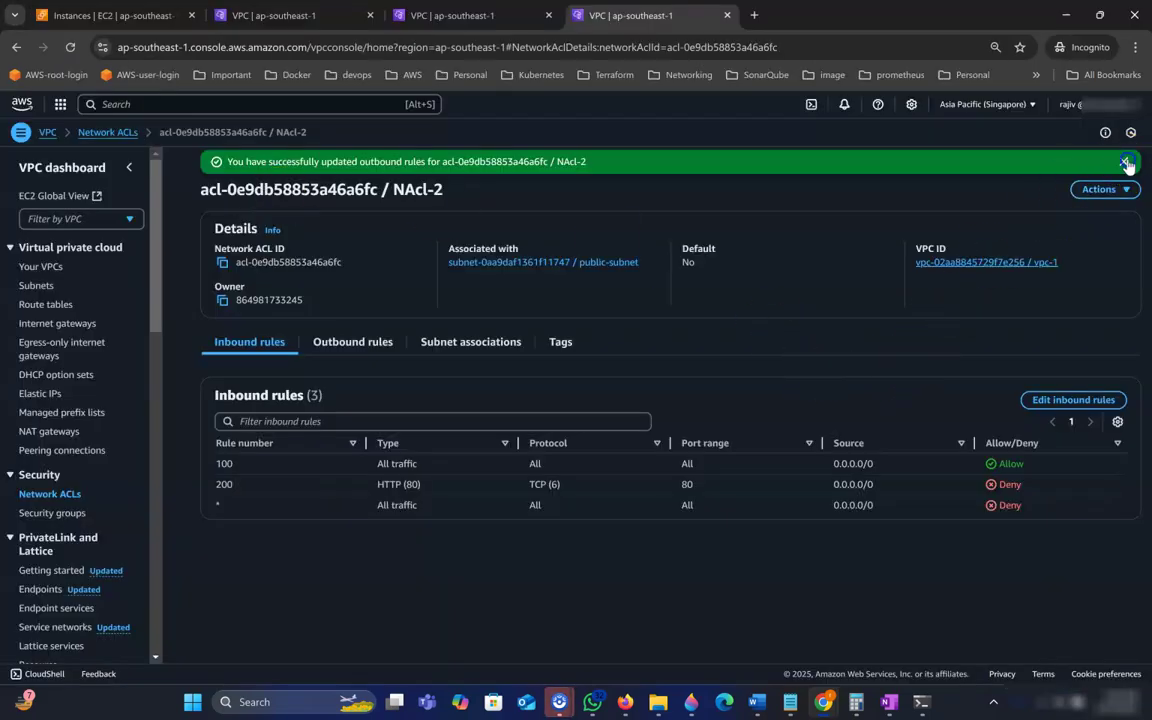
pyautogui.click(1127, 162)
# Set NAcl-2's outbound rule 100 for all traffic back to Allow and save the changes
pyautogui.click(1072, 377)
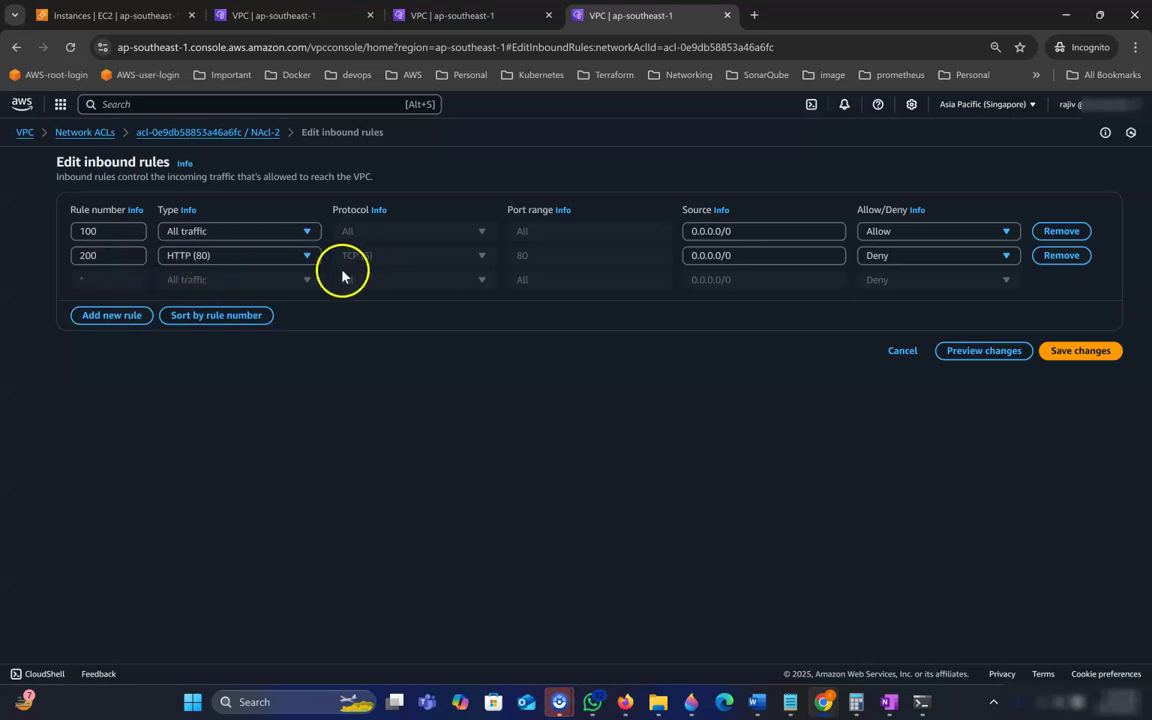
pyautogui.click(180, 133)
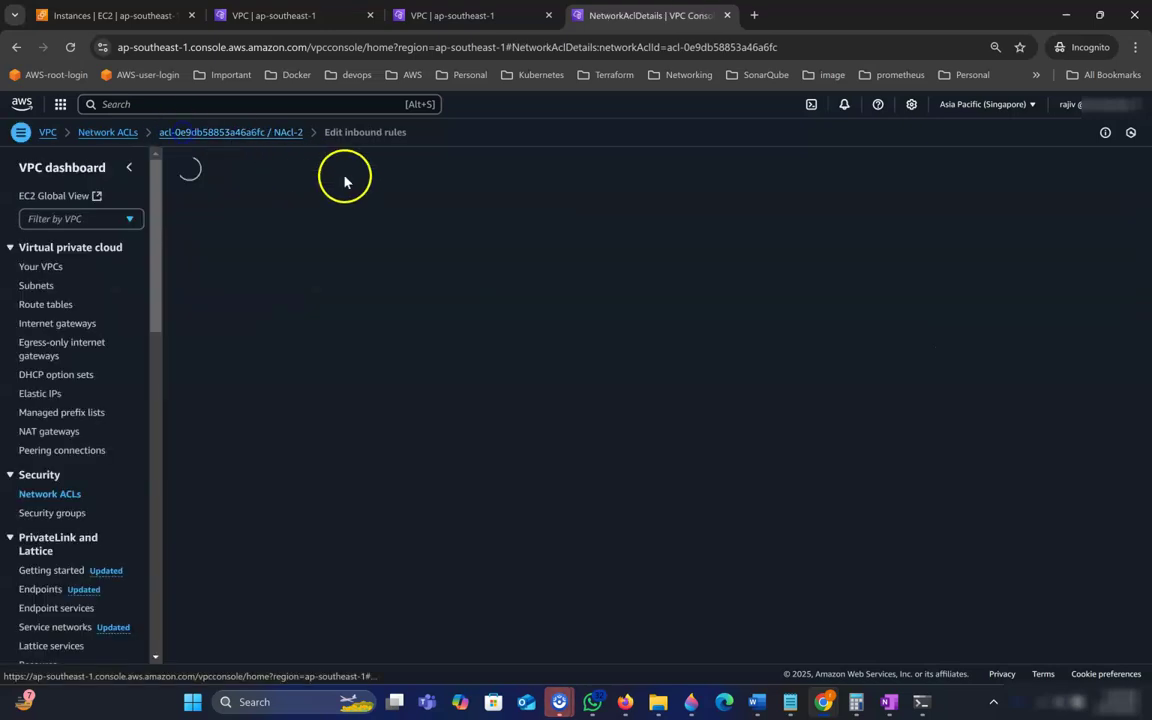
pyautogui.click(315, 312)
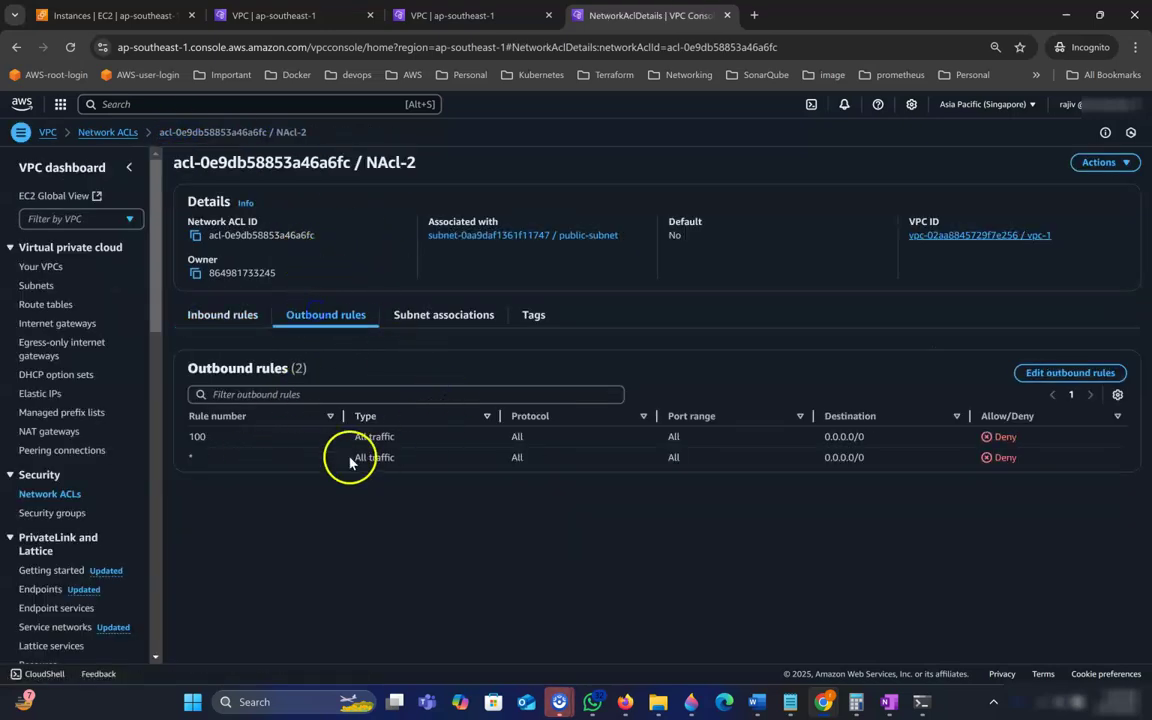
pyautogui.click(1062, 373)
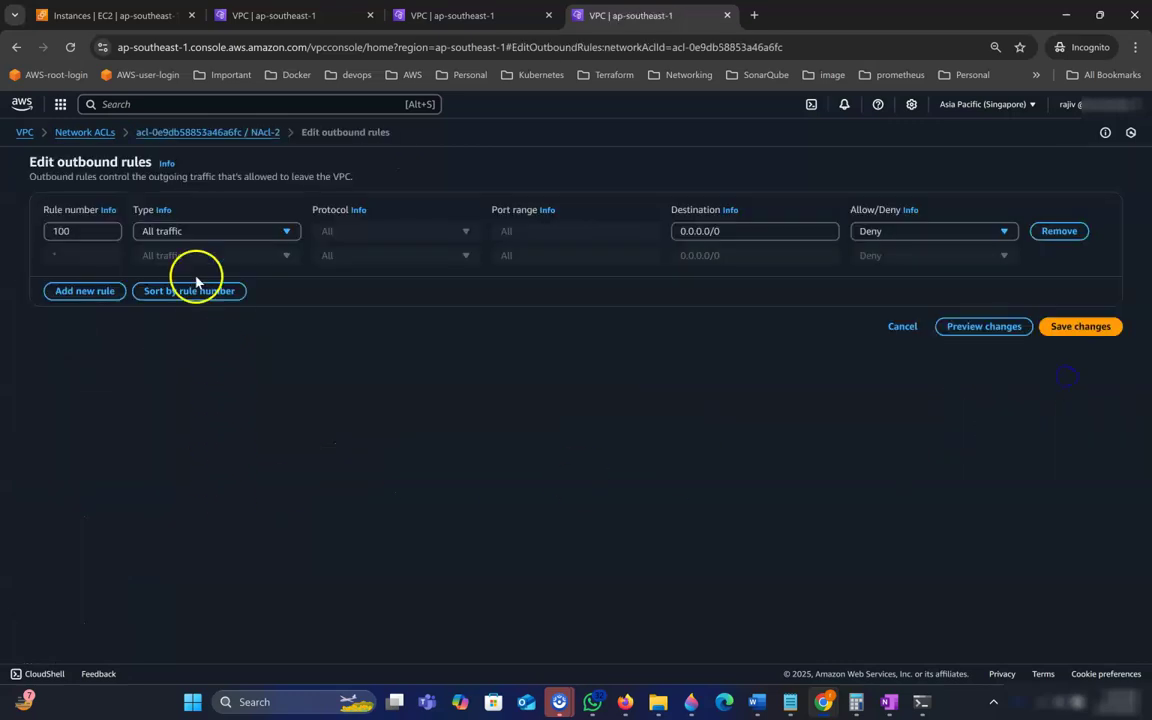
pyautogui.click(869, 236)
pyautogui.click(887, 255)
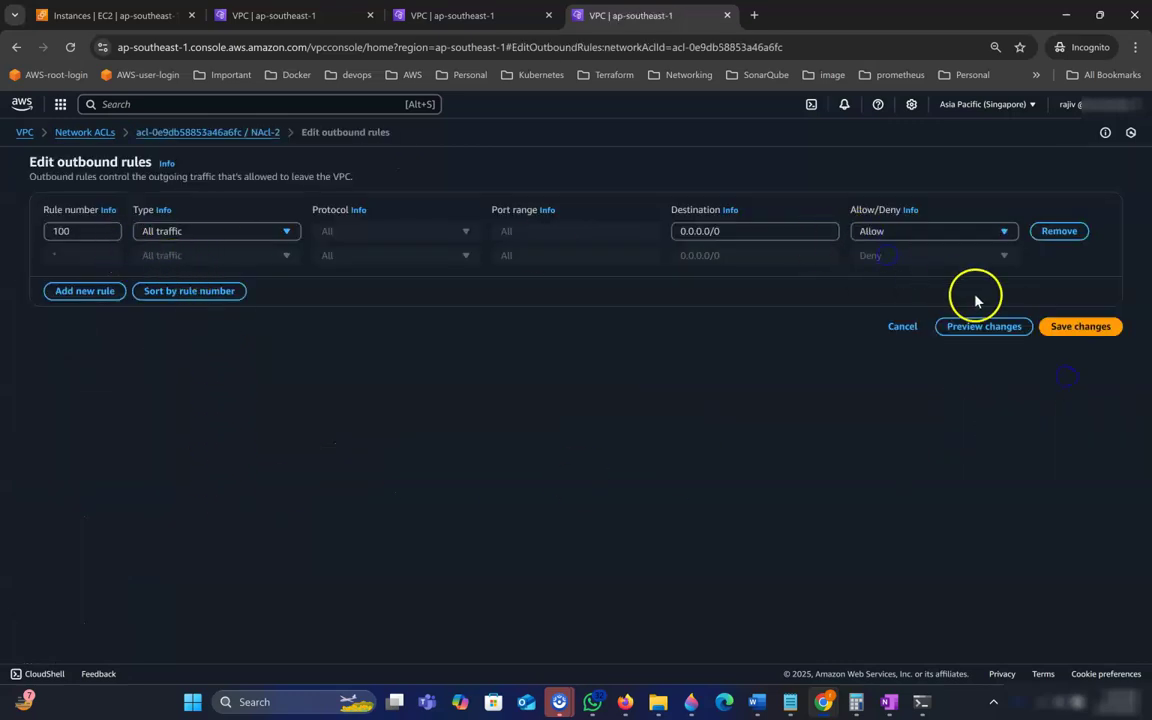
pyautogui.click(1086, 327)
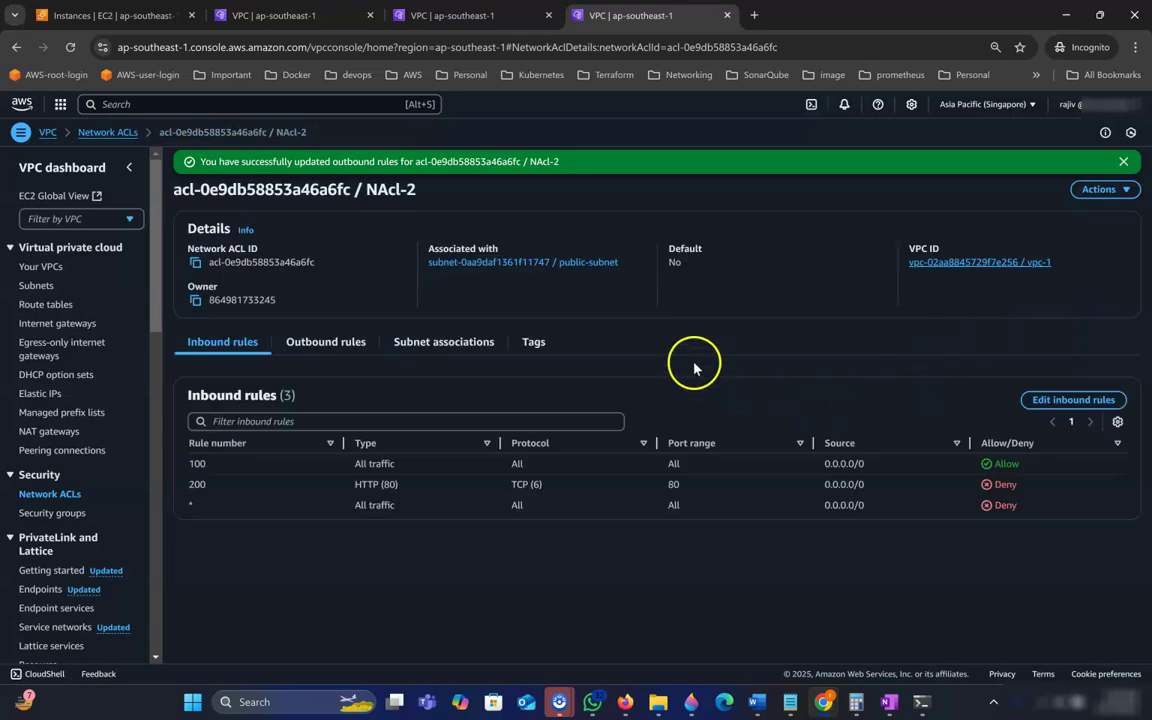
# Retest the web page at 54.254.170.145 by reloading it, and return to the public-ec2 instance's security details in the AWS console
pyautogui.hotkey('alt', 'Tab')
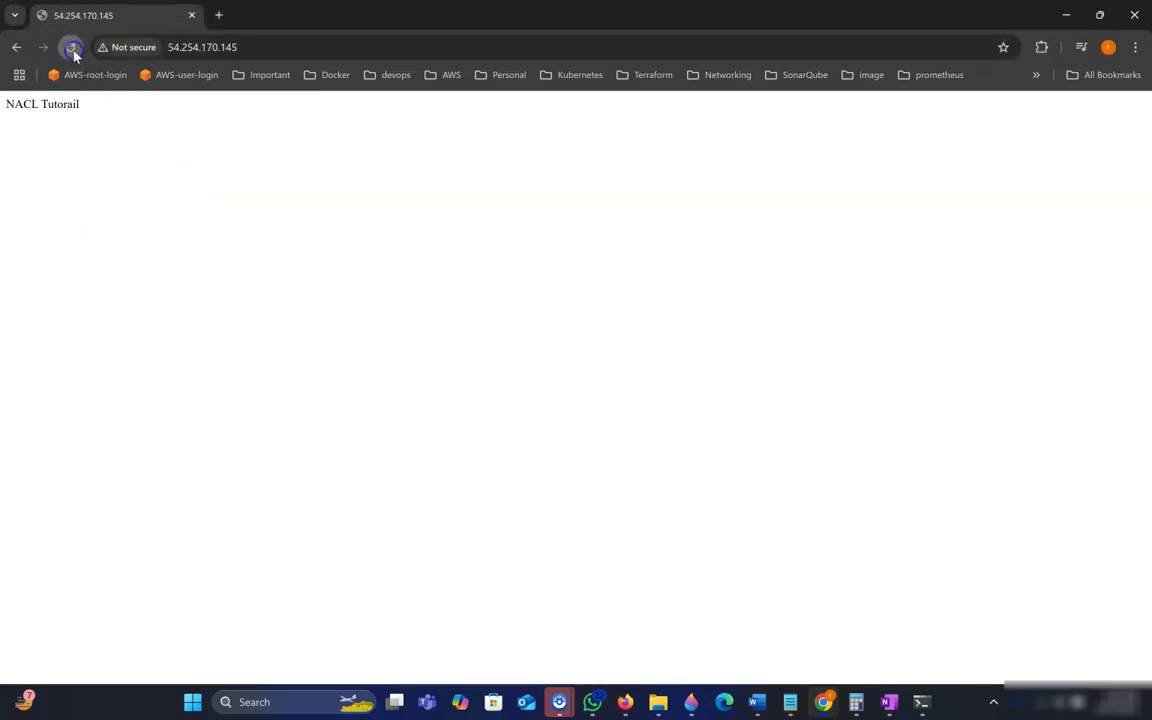
pyautogui.click(822, 703)
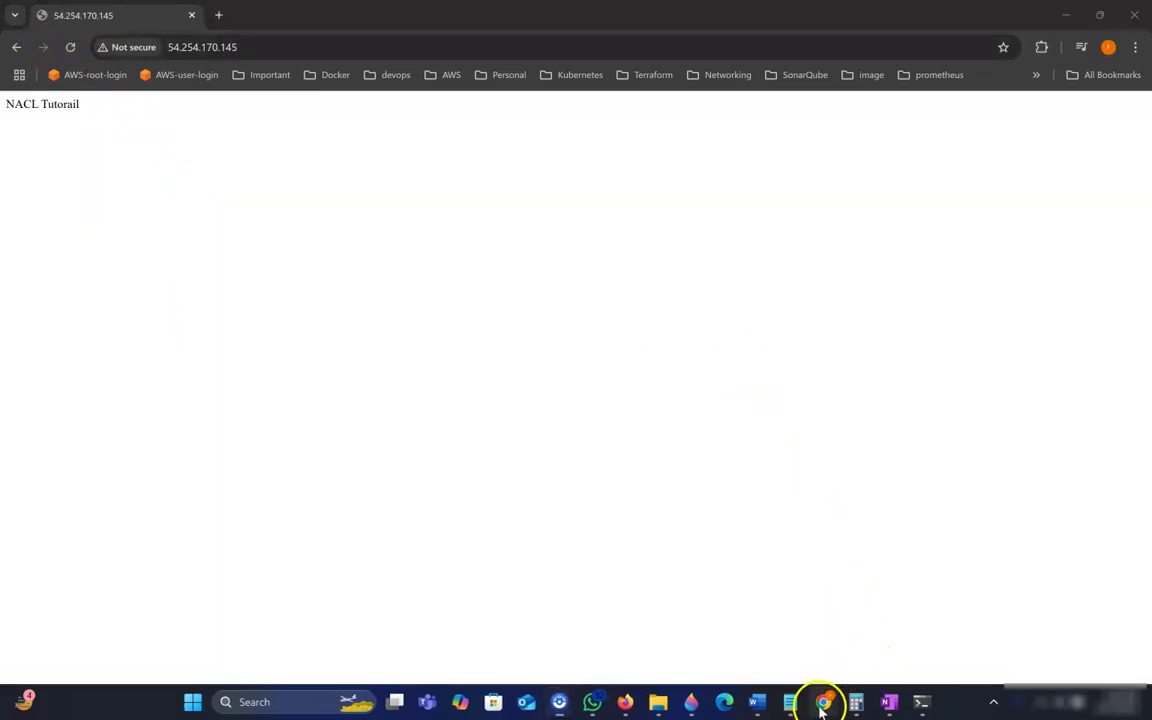
pyautogui.click(905, 643)
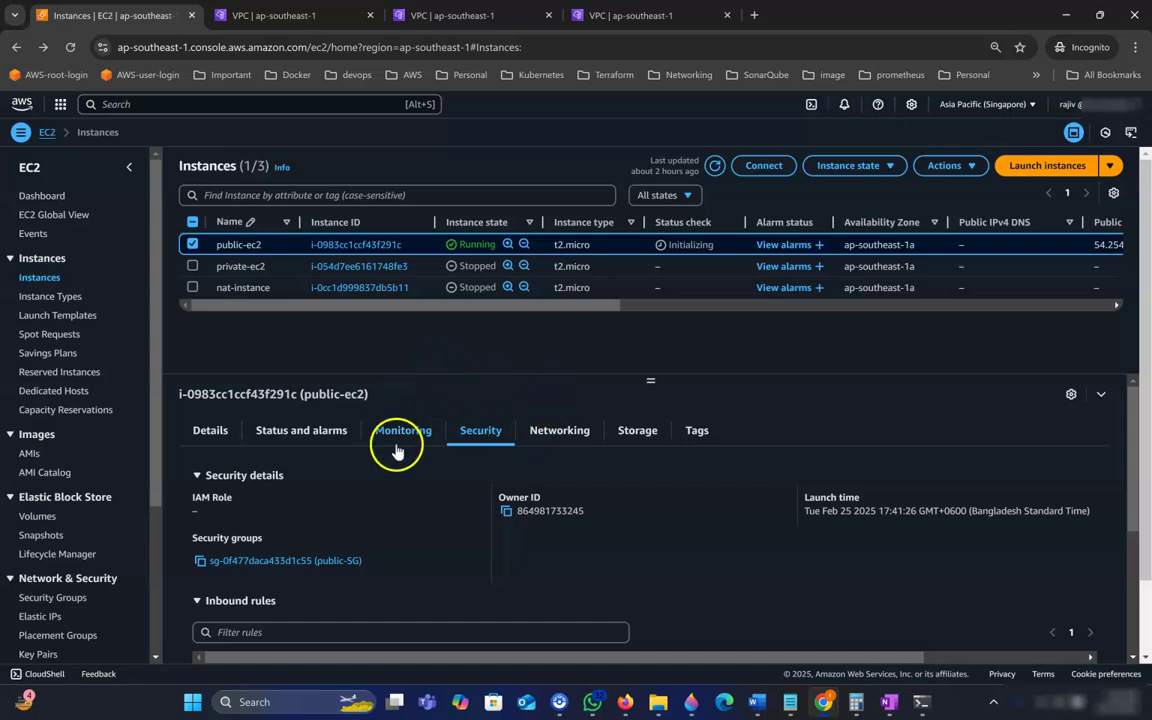
# Open public-ec2's security group public-SG in a new browser tab and display it
pyautogui.rightClick(311, 558)
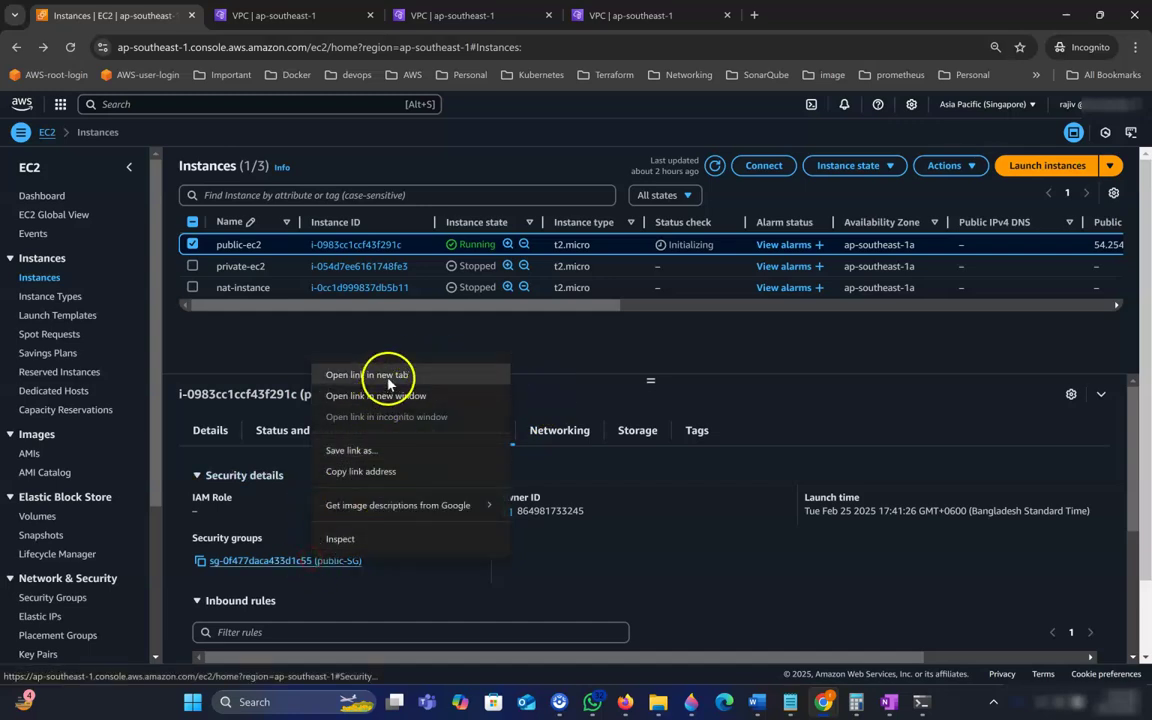
pyautogui.click(394, 378)
pyautogui.click(283, 15)
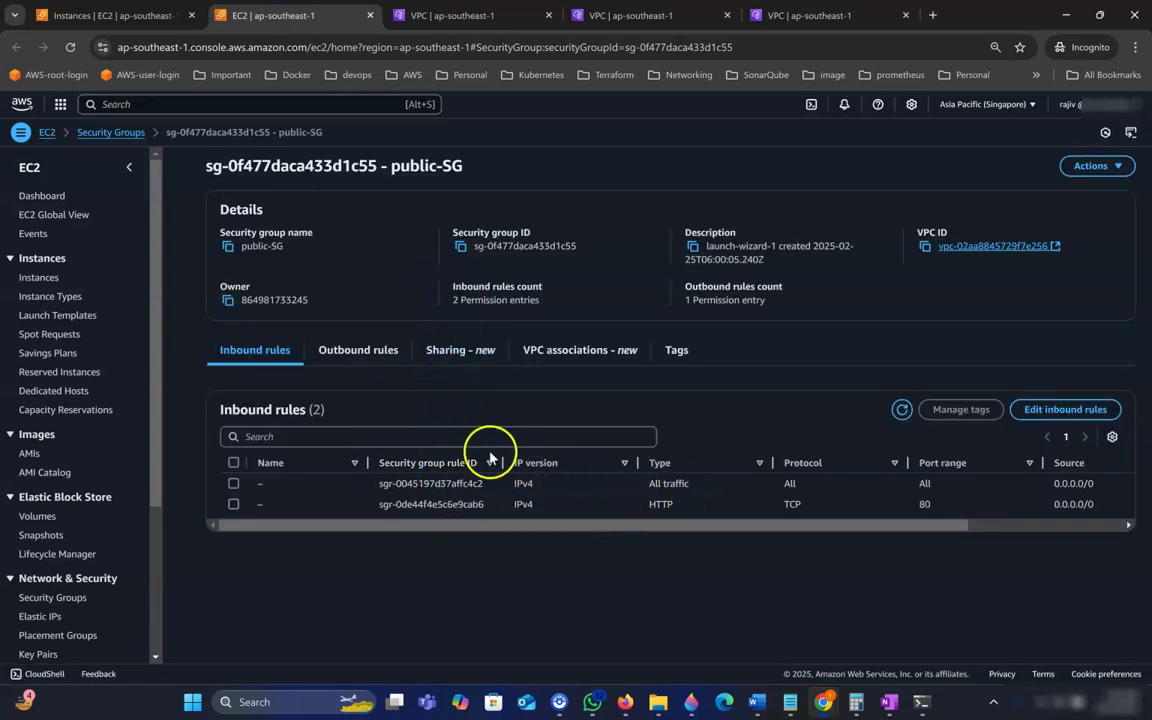
# Delete the outbound rule allowing all traffic to 0.0.0.0/0 from public-SG and save the rules
pyautogui.click(365, 352)
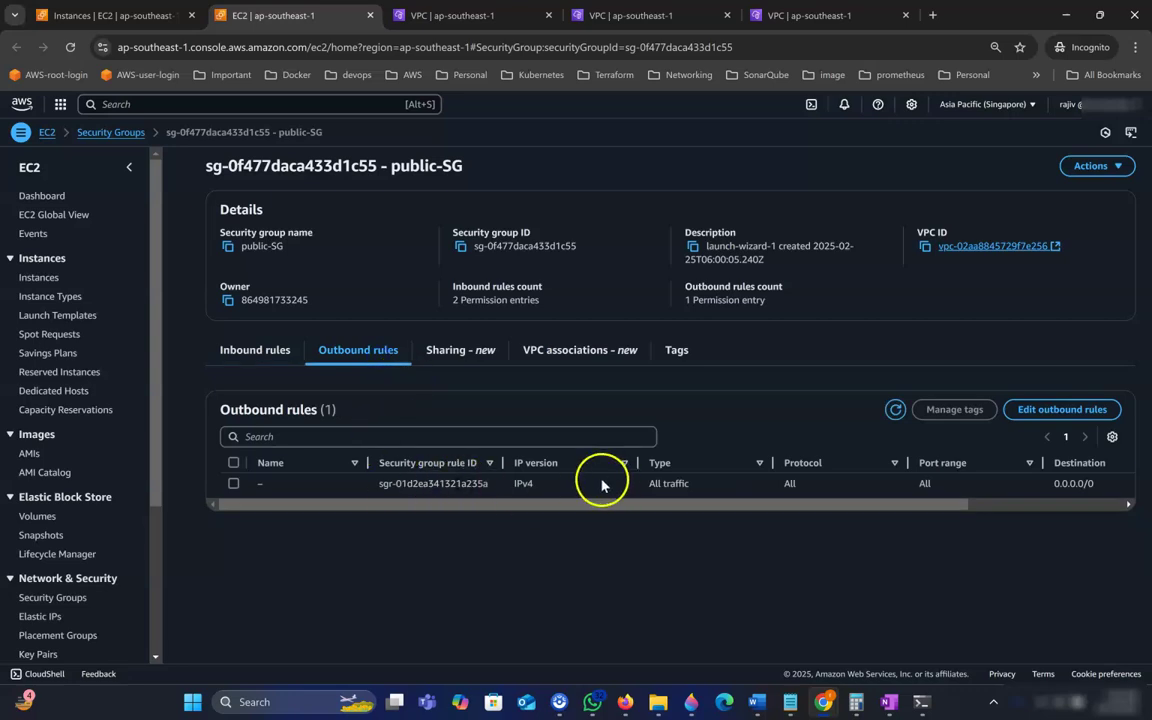
pyautogui.click(1020, 410)
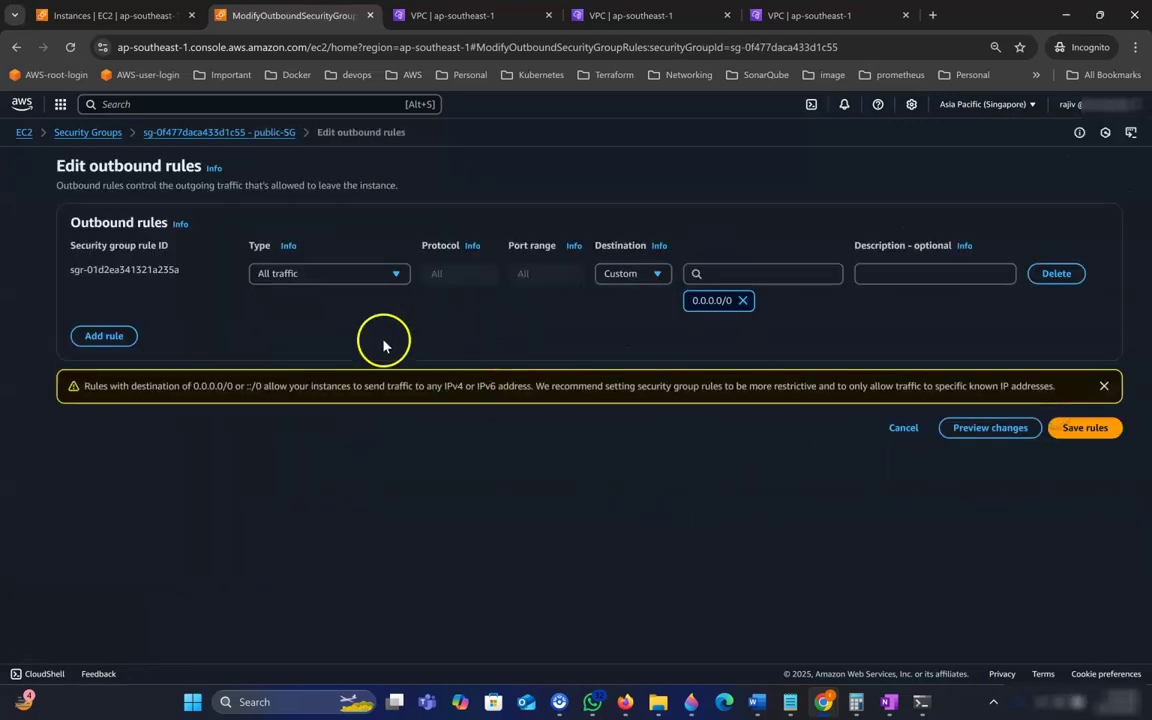
pyautogui.click(1056, 275)
pyautogui.click(1083, 346)
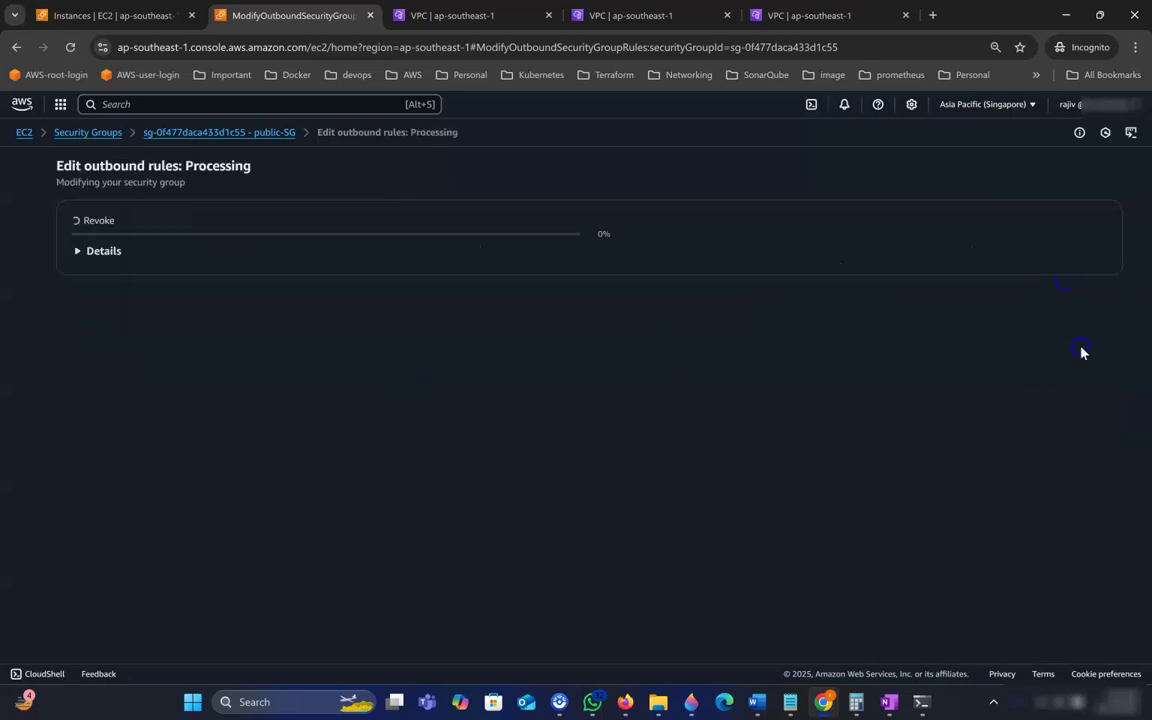
# Switch to the other browser window and reload the web page at 54.254.170.145 to test access without the outbound security group rule
pyautogui.moveTo(823, 696)
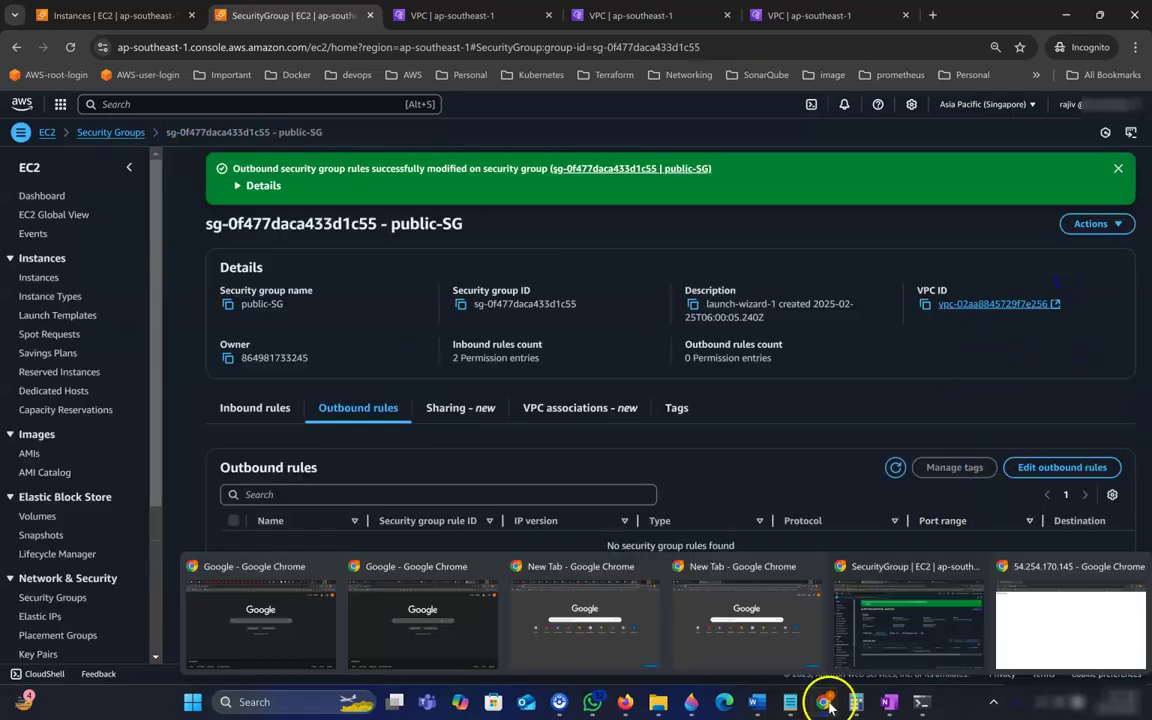
pyautogui.click(1037, 633)
pyautogui.click(72, 50)
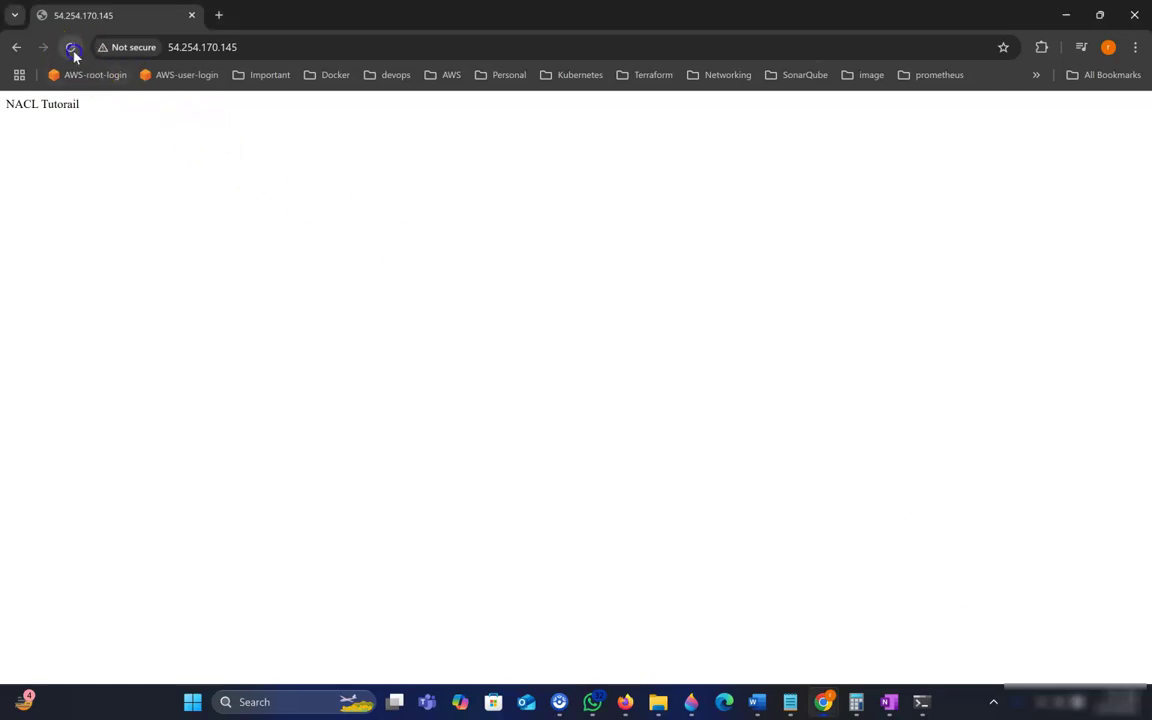